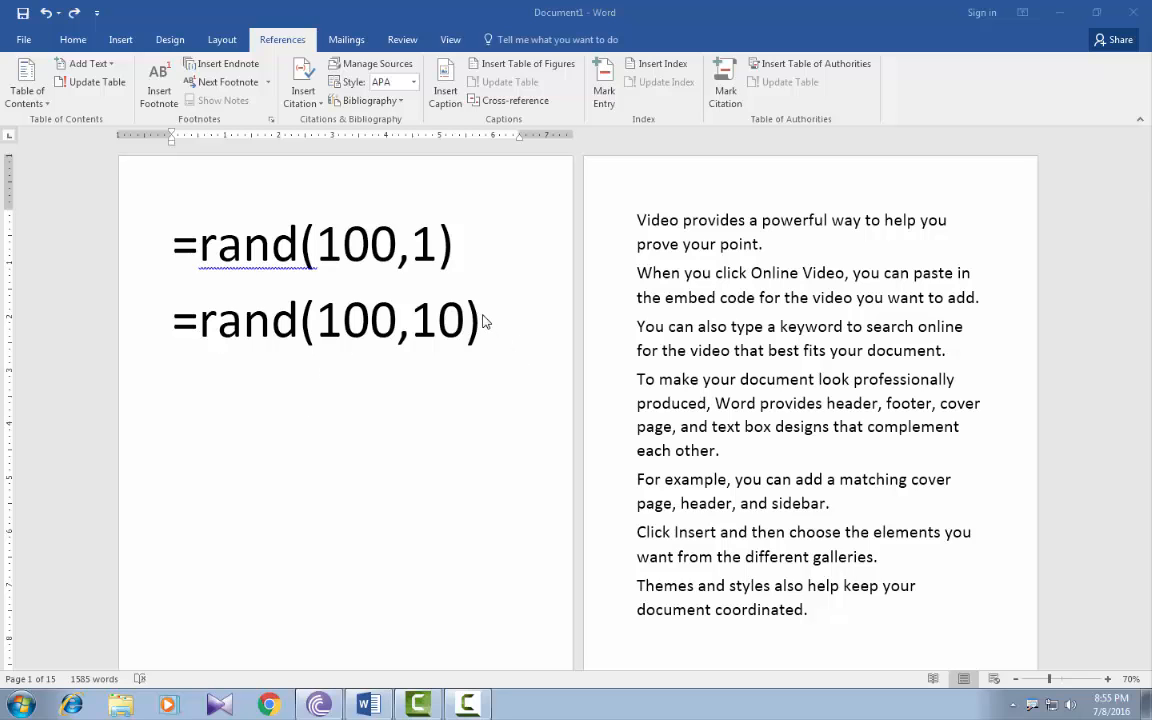
Delete the two =rand formula lines on the first page.
left_click_drag(480, 322, 133, 224)
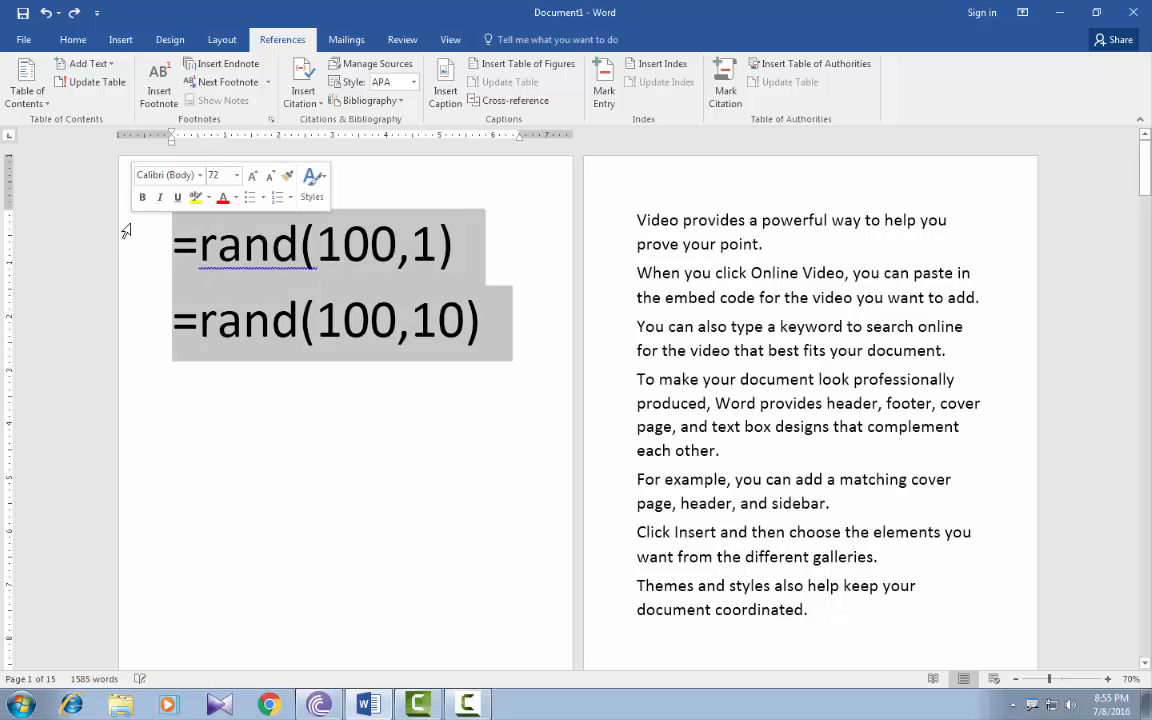
key("Delete")
Mark the word "provides" on page 4 as a single citation in the Cases category and hide the formatting marks.
scroll(465, 334, "down", 5)
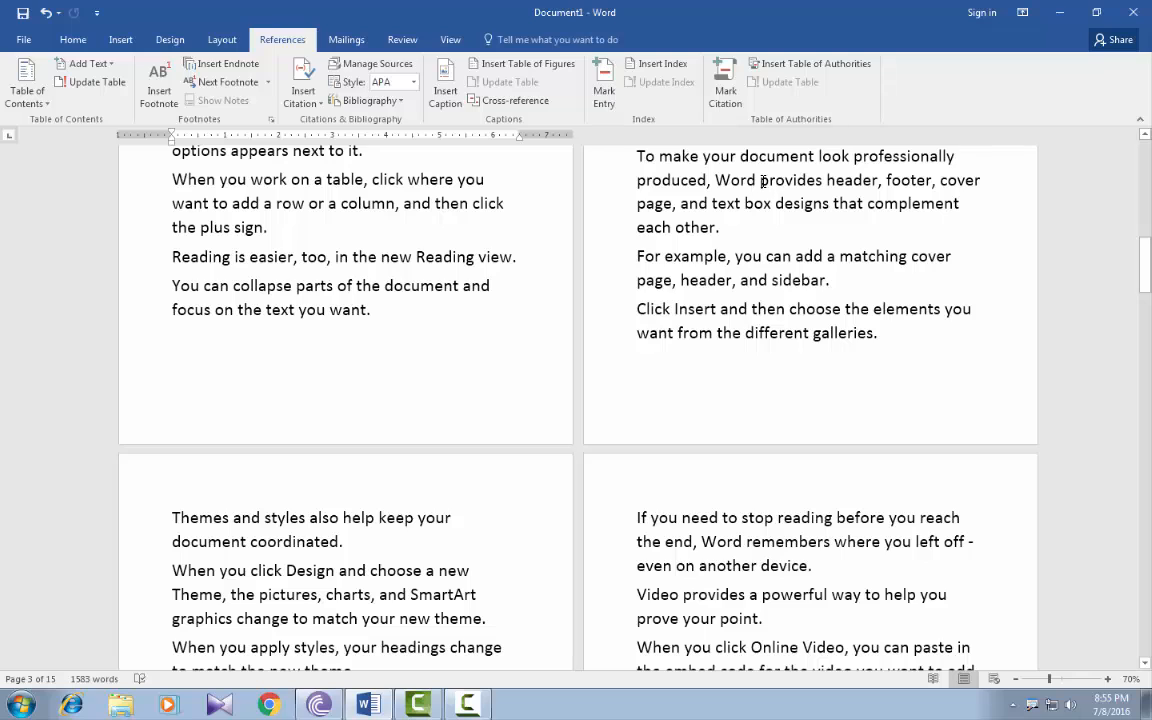
left_click_drag(762, 181, 820, 181)
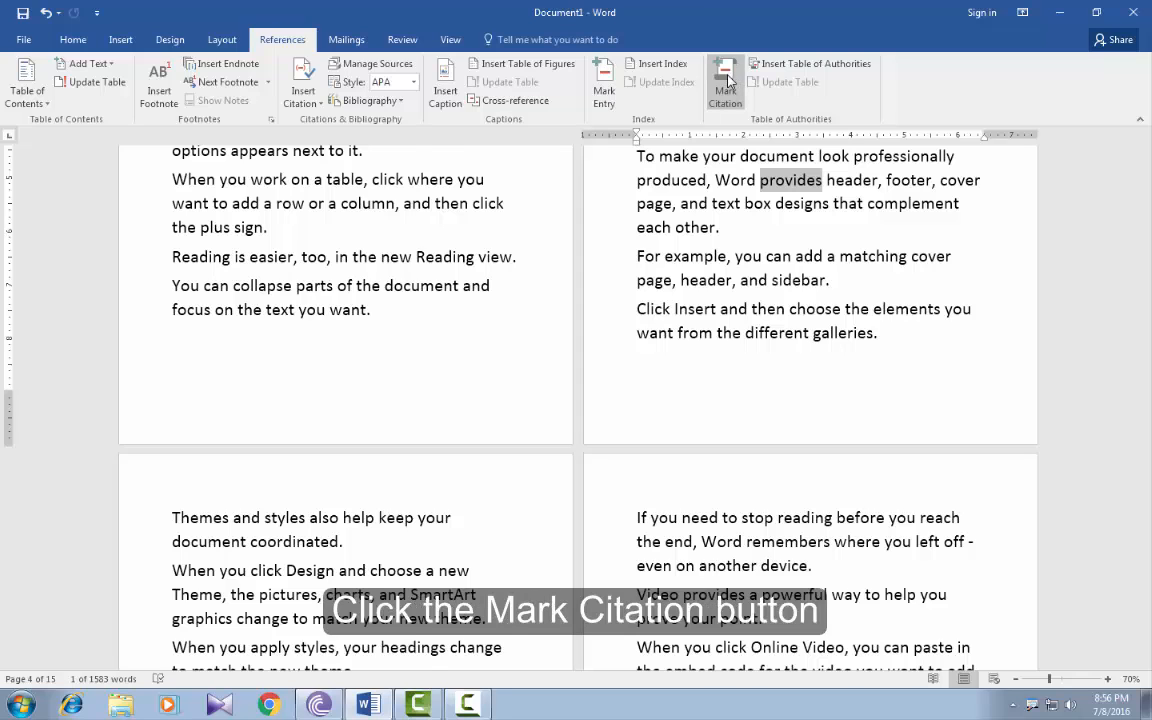
left_click(727, 85)
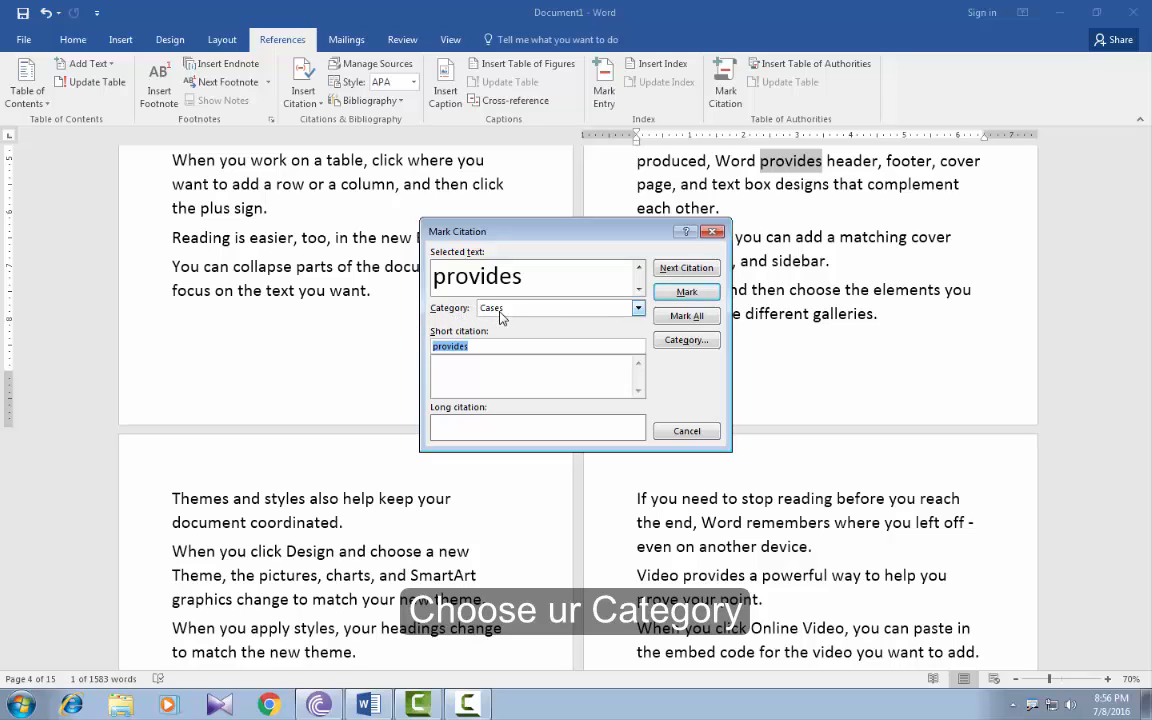
left_click(687, 292)
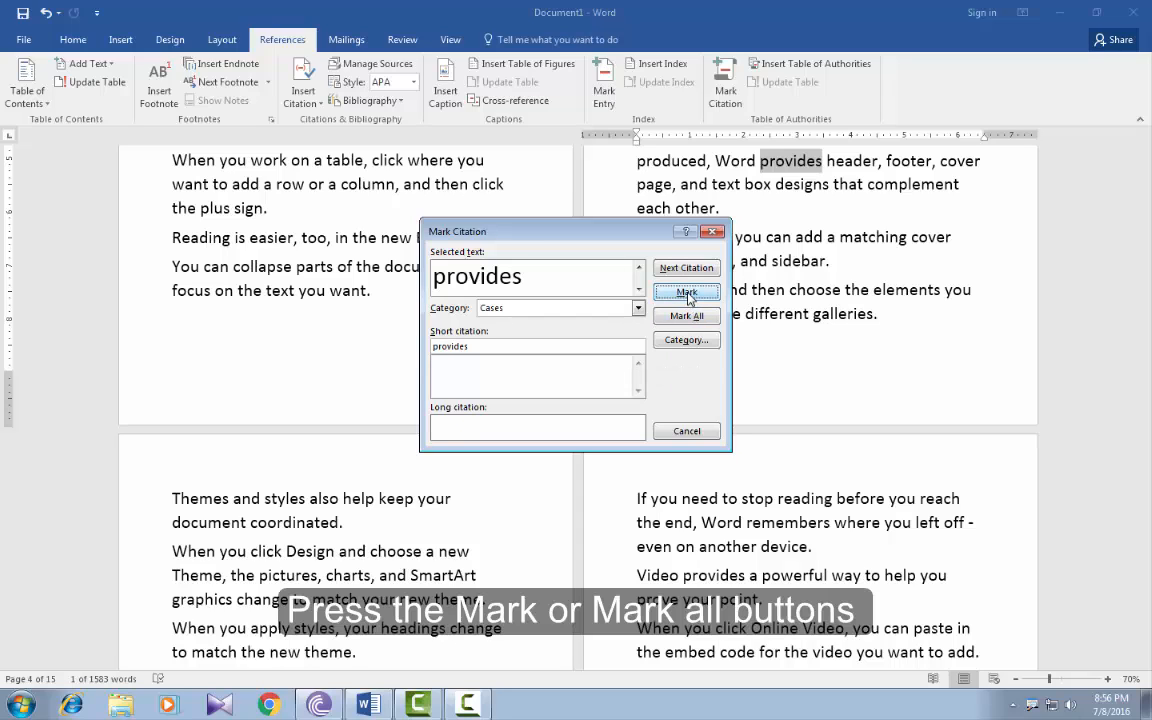
left_click(687, 431)
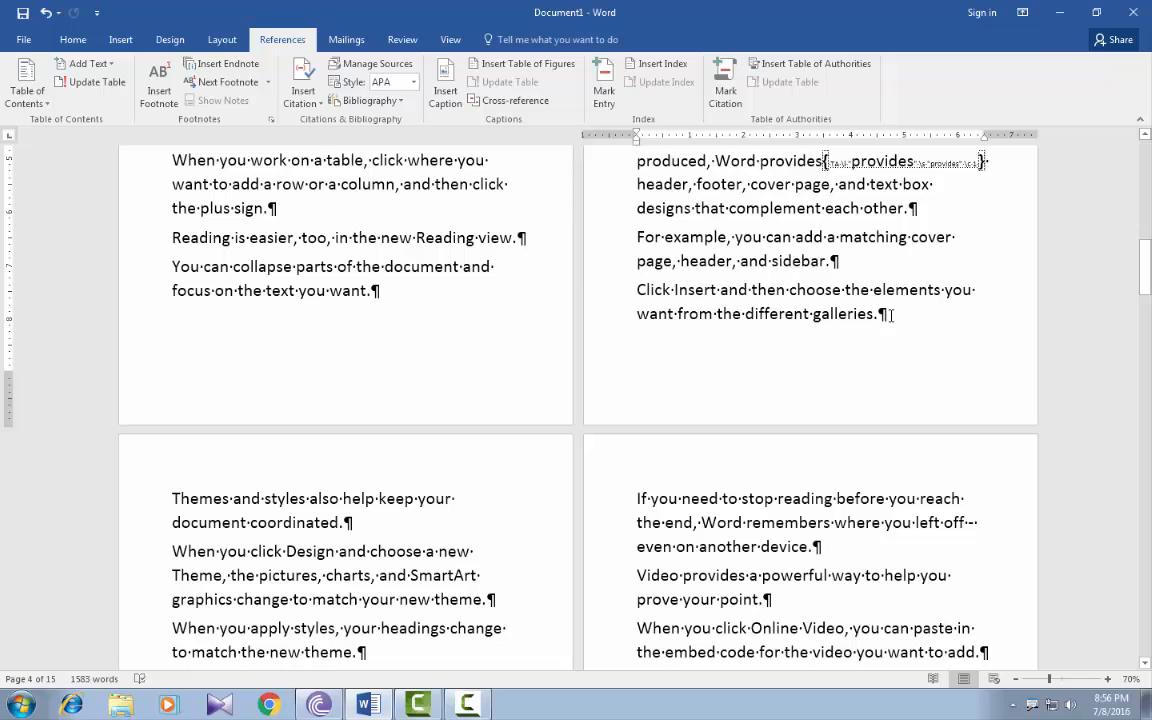
left_click(73, 40)
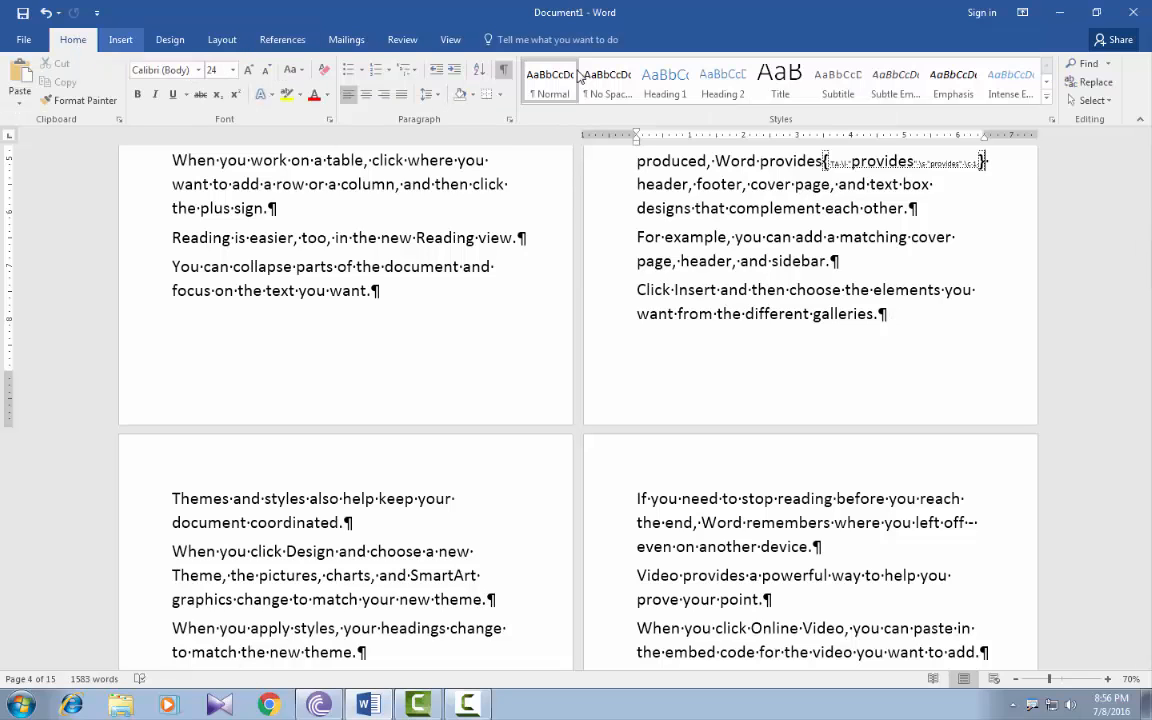
left_click(505, 70)
Mark all occurrences of "graphics" as Cases citations, starting from the one on page 7, and hide the formatting marks.
scroll(437, 403, "down", 4)
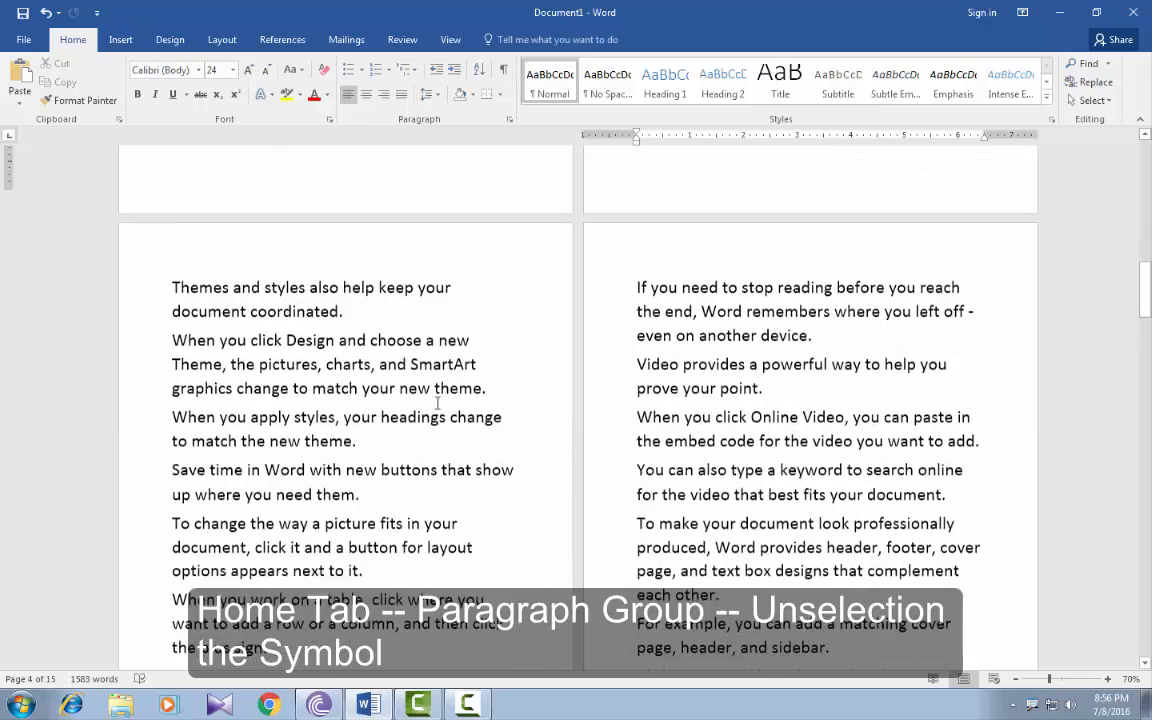
scroll(437, 403, "down", 5)
scroll(437, 403, "up", 5)
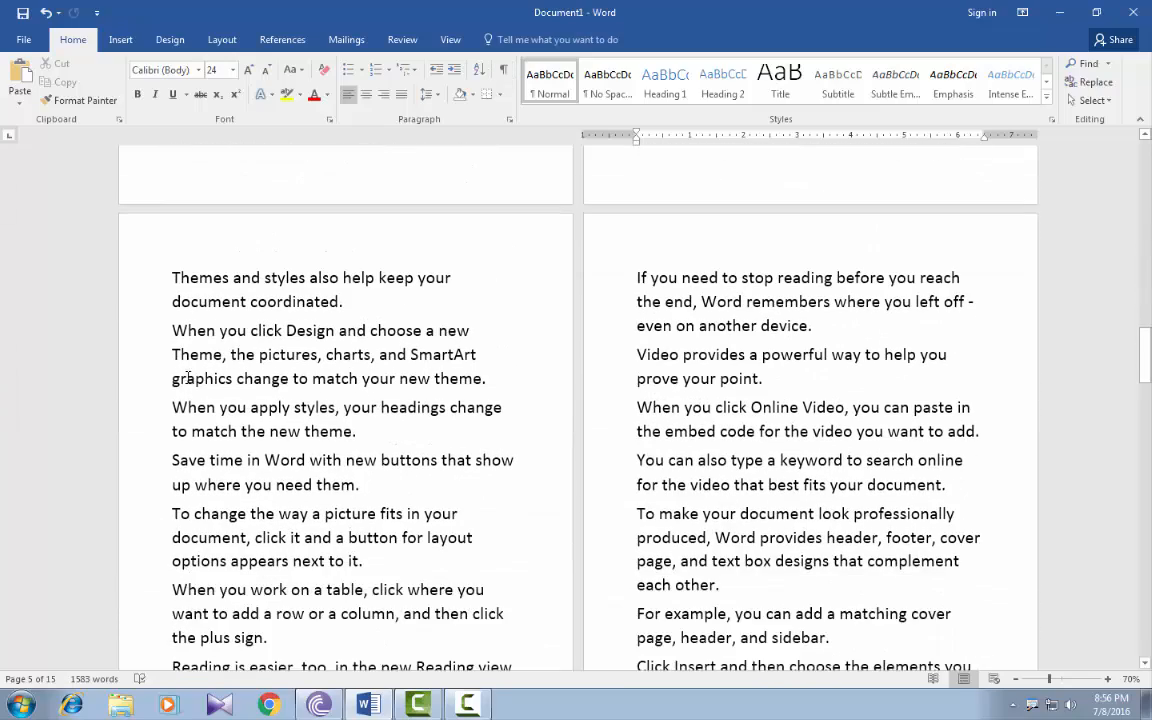
left_click_drag(172, 379, 235, 379)
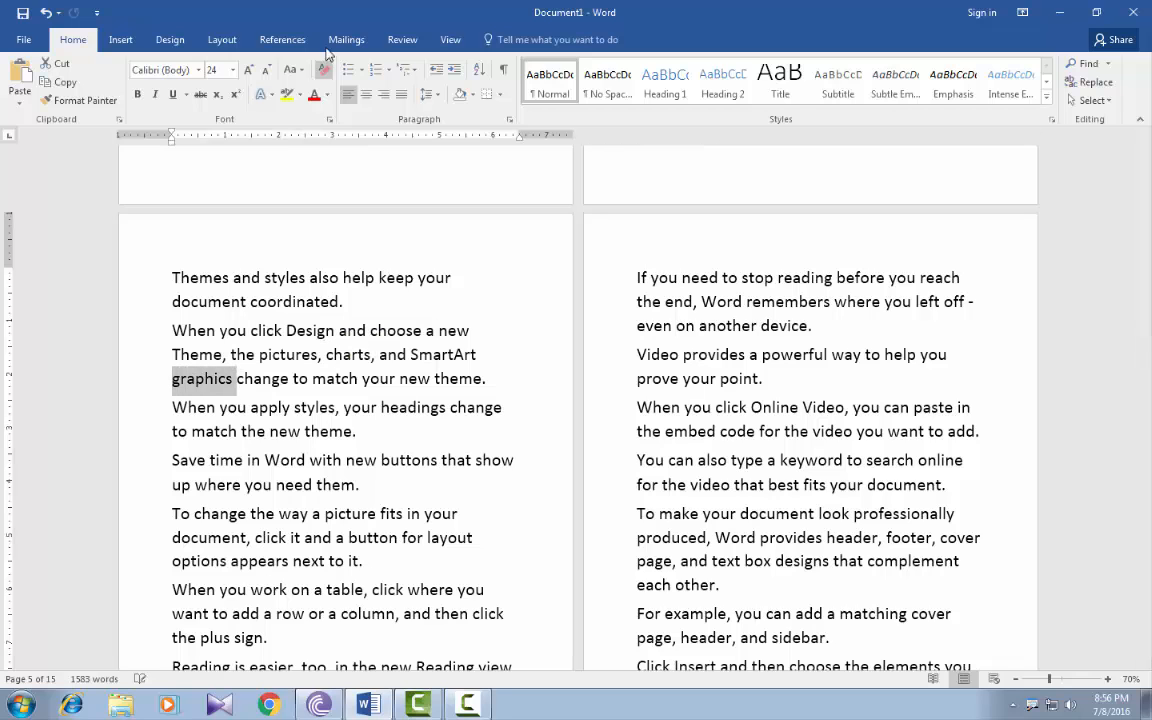
left_click(283, 42)
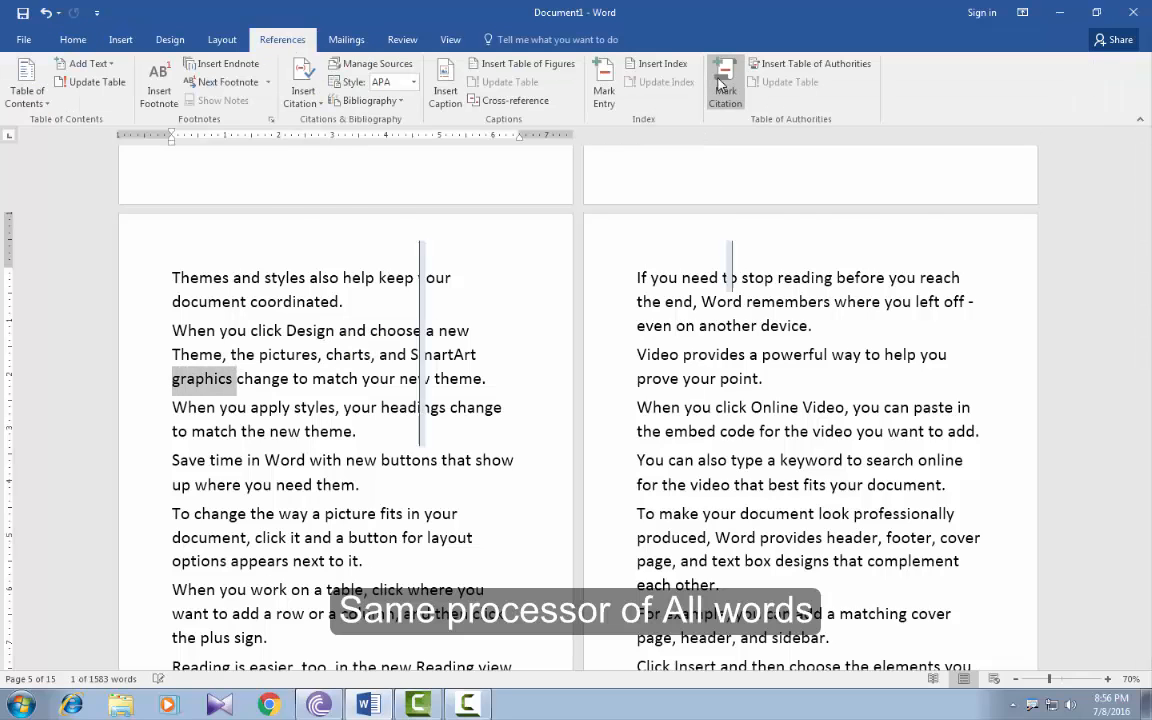
left_click(722, 82)
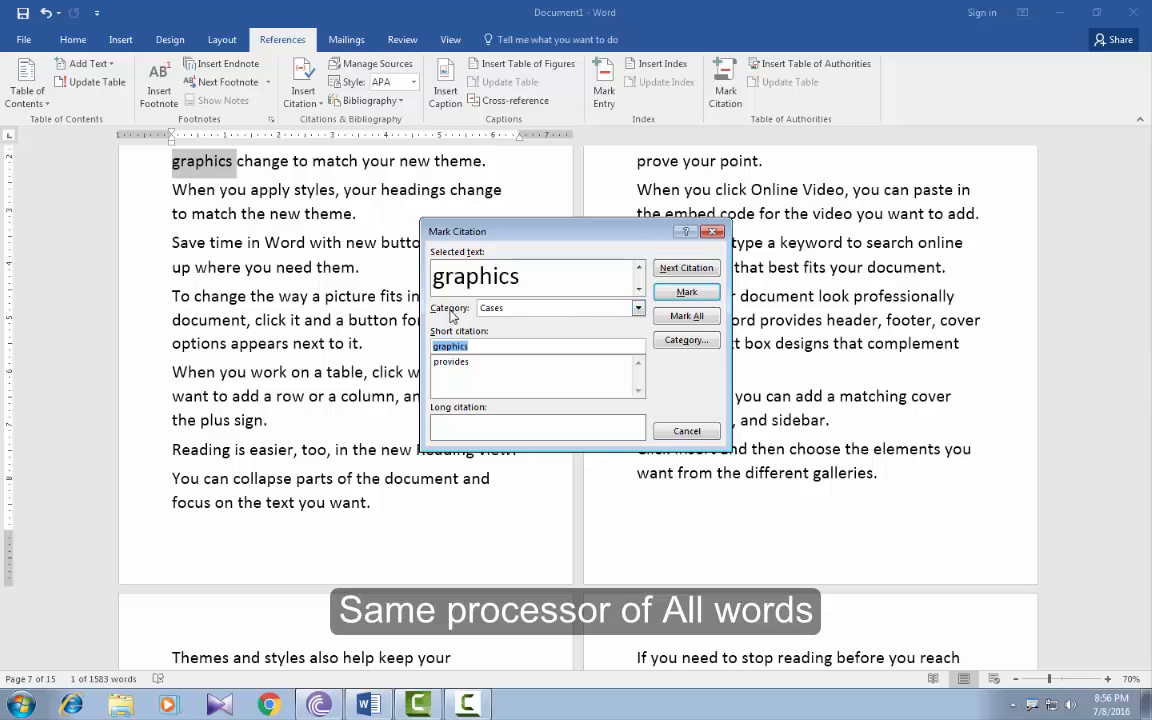
left_click(687, 316)
left_click(687, 430)
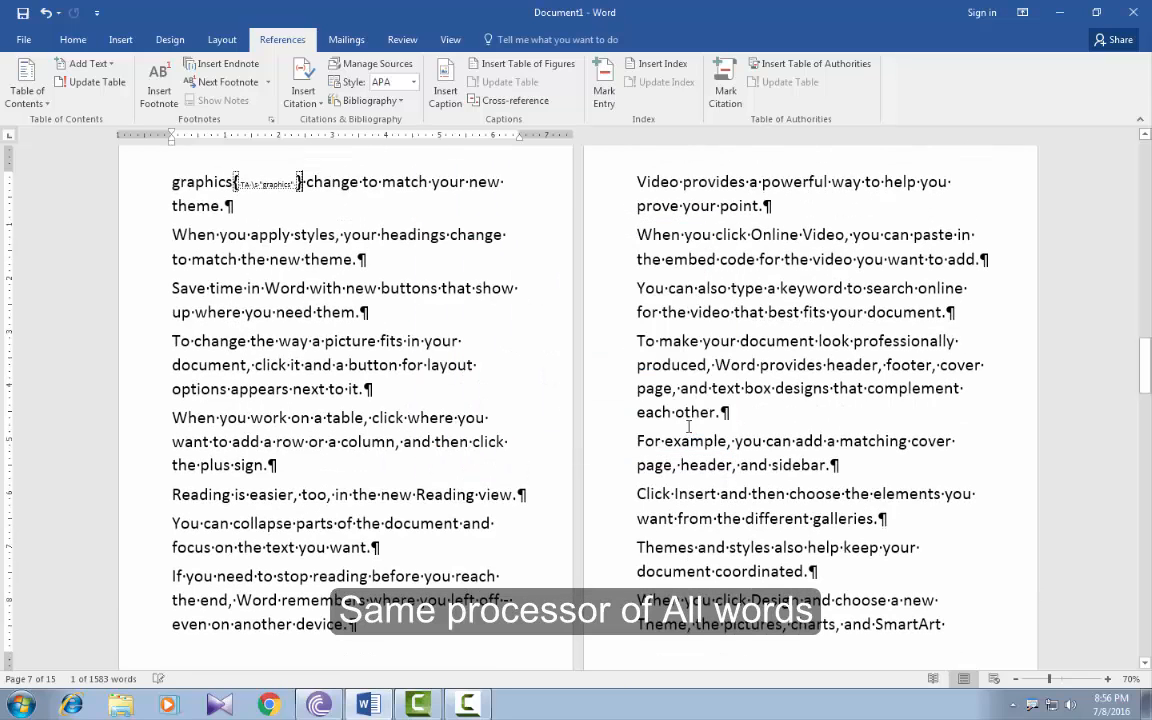
left_click(68, 40)
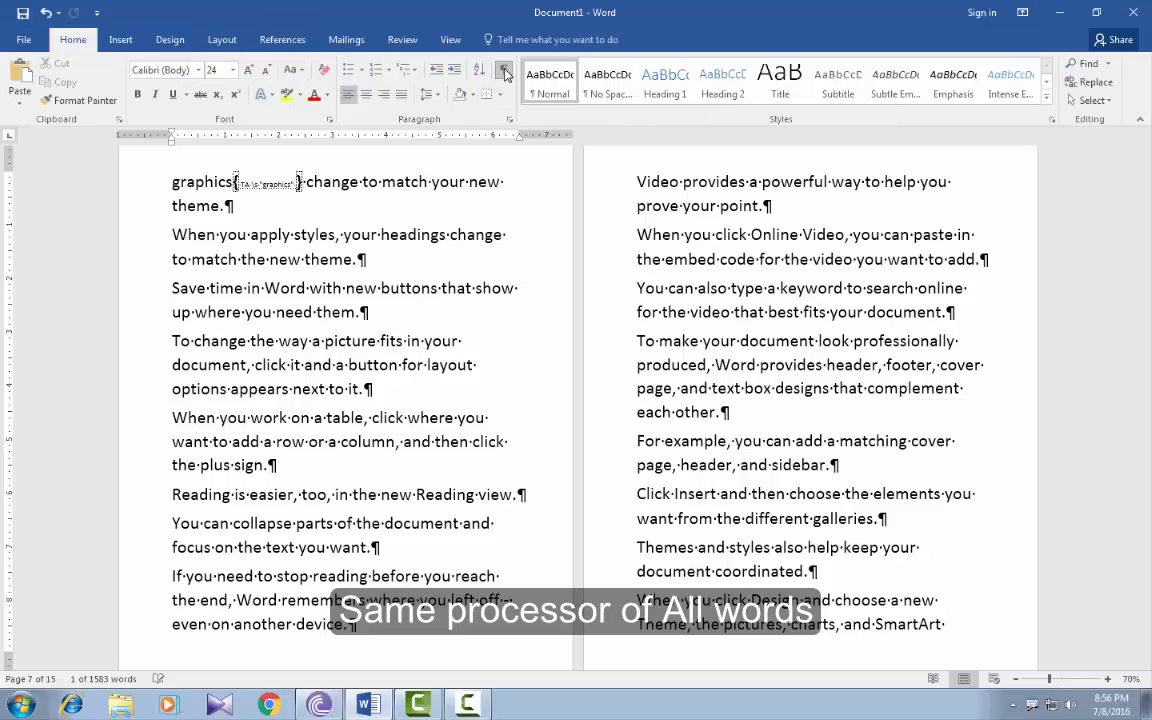
left_click(504, 70)
Mark the word "document" in the page 9 picture-layout paragraph as a Regulations citation and hide the formatting marks.
scroll(420, 300, "down", 6)
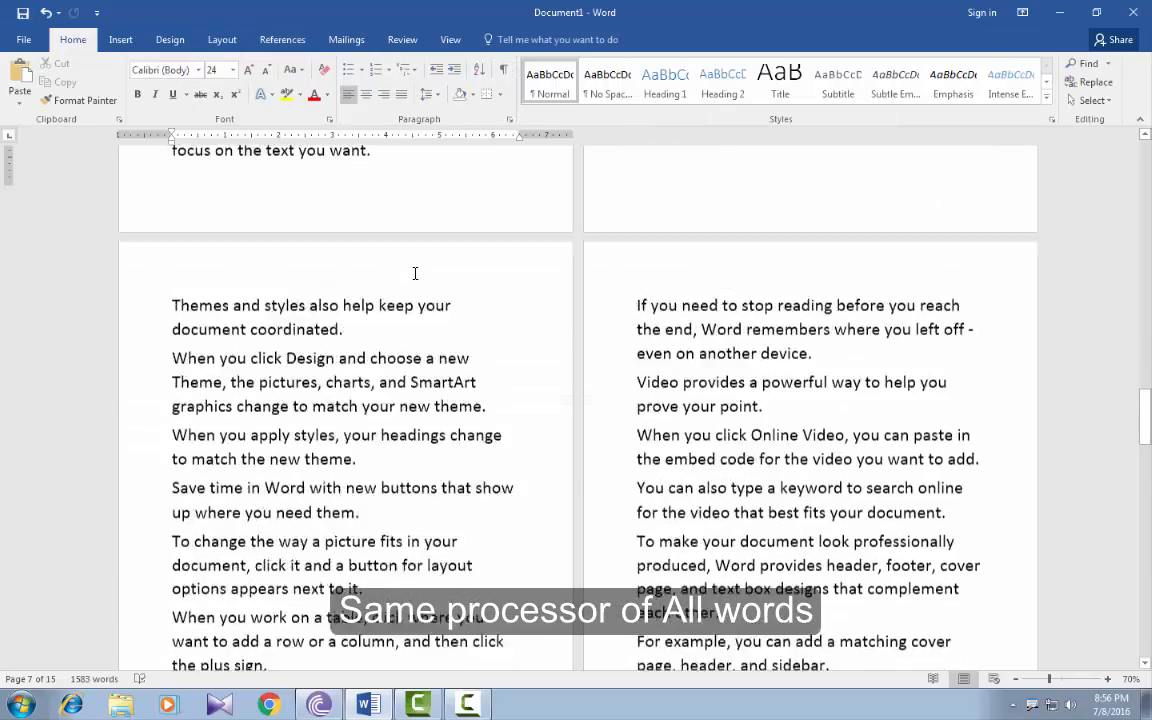
scroll(415, 273, "down", 6)
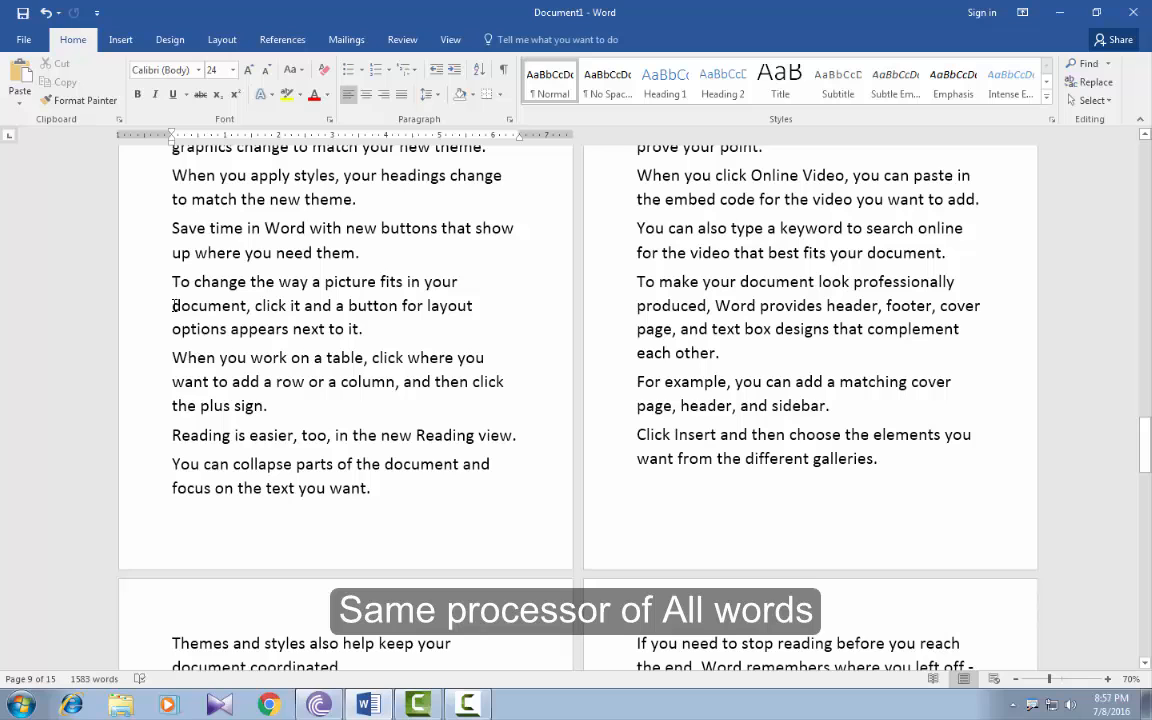
left_click_drag(174, 305, 246, 305)
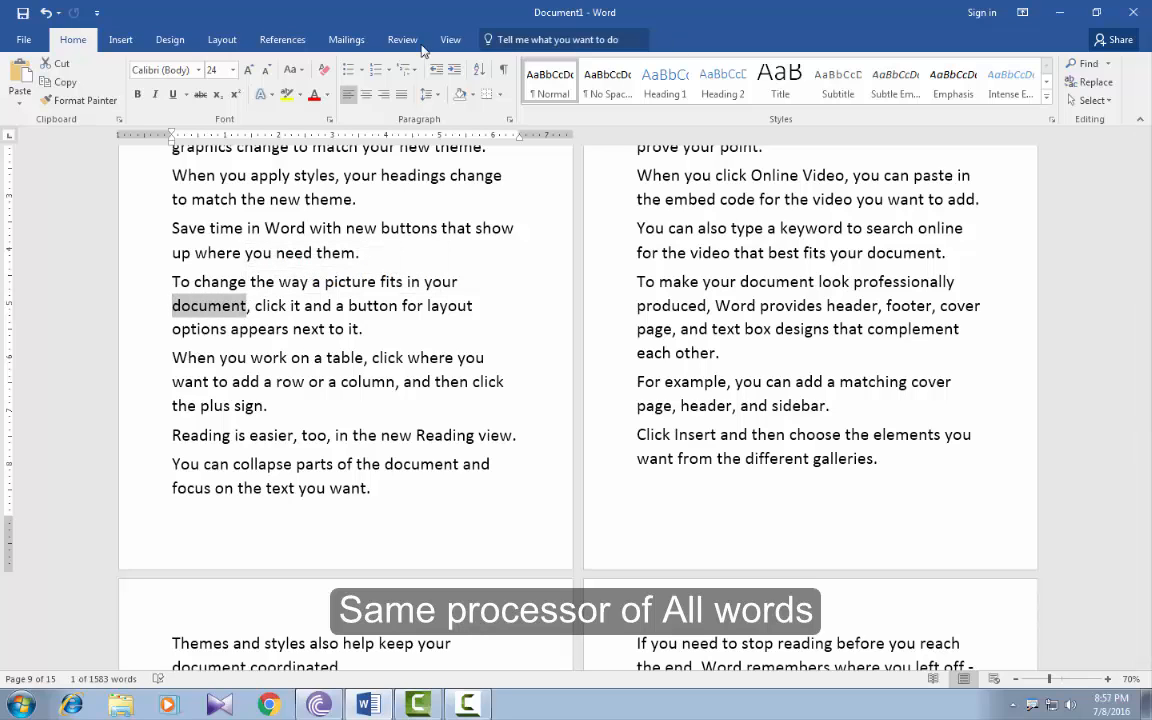
left_click(276, 39)
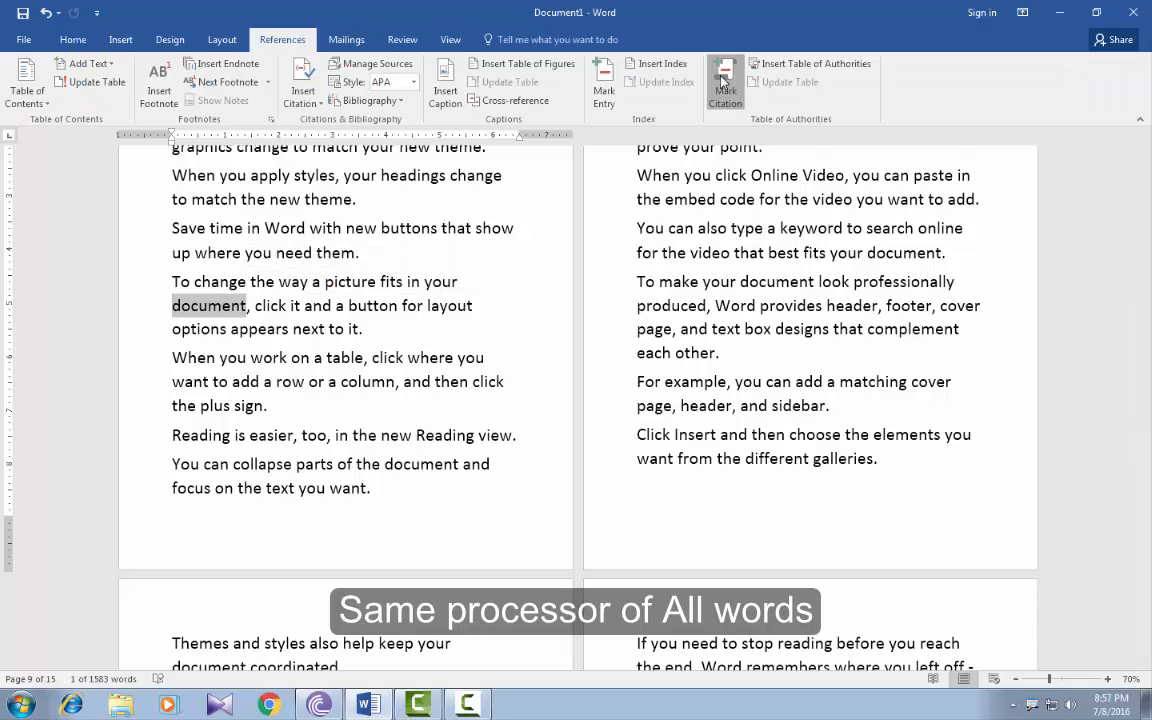
left_click(724, 82)
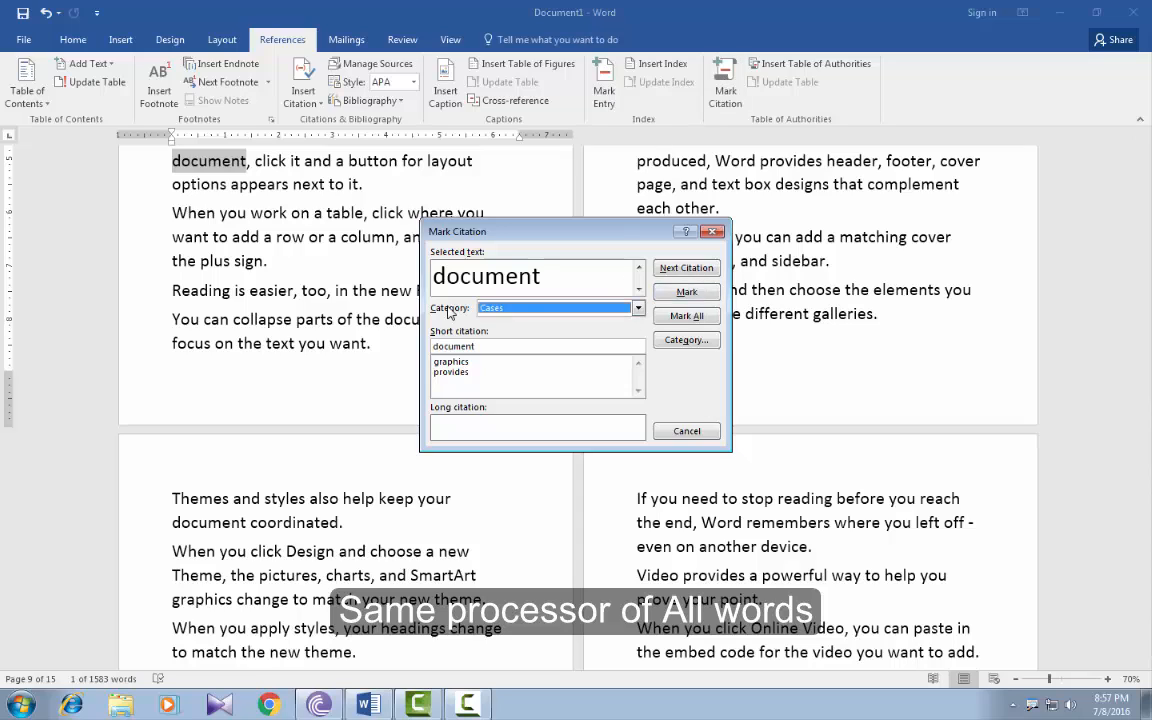
left_click(525, 308)
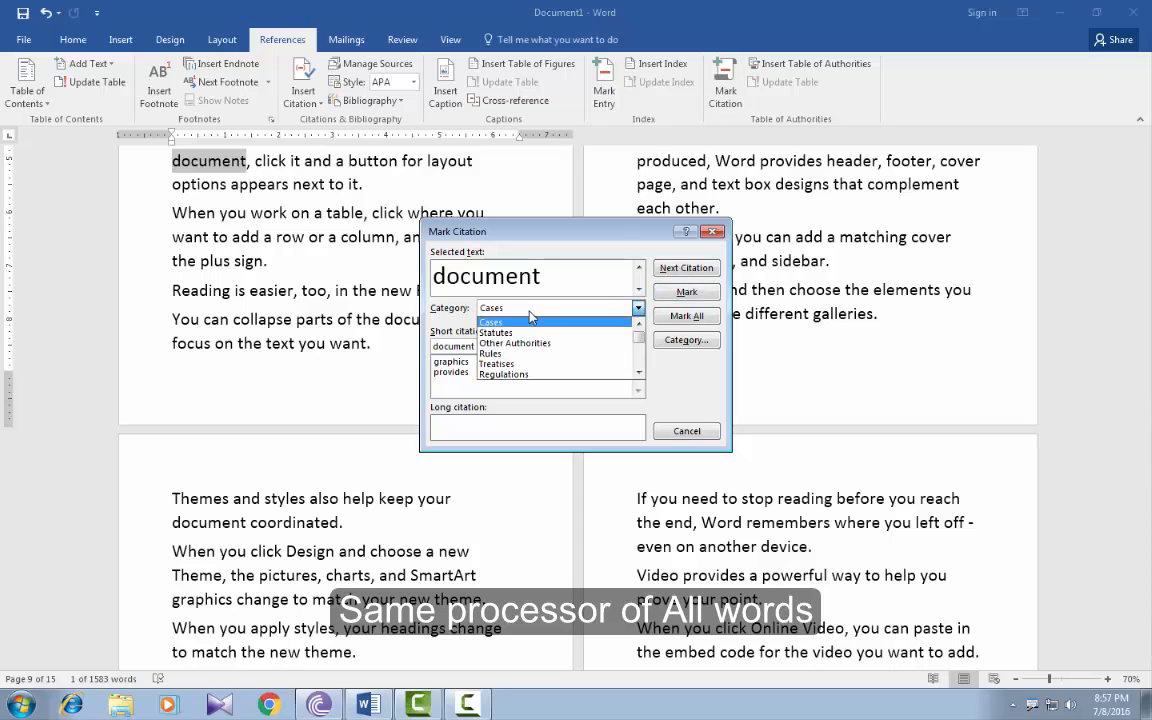
left_click(508, 375)
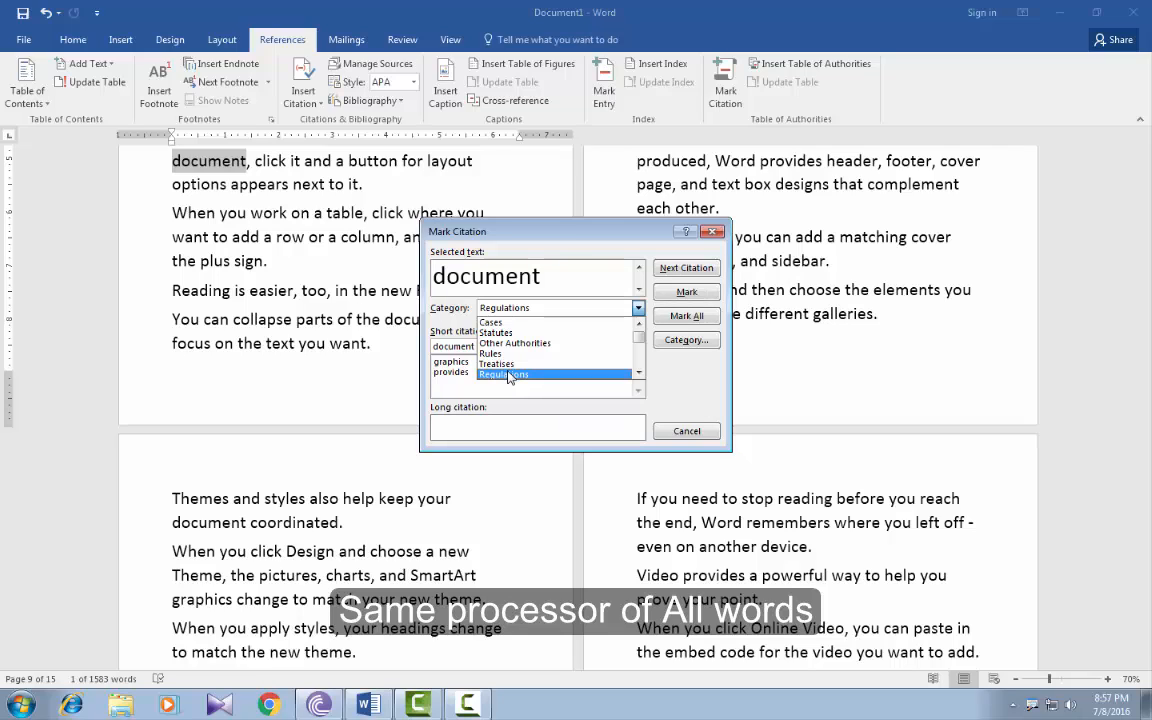
left_click(508, 375)
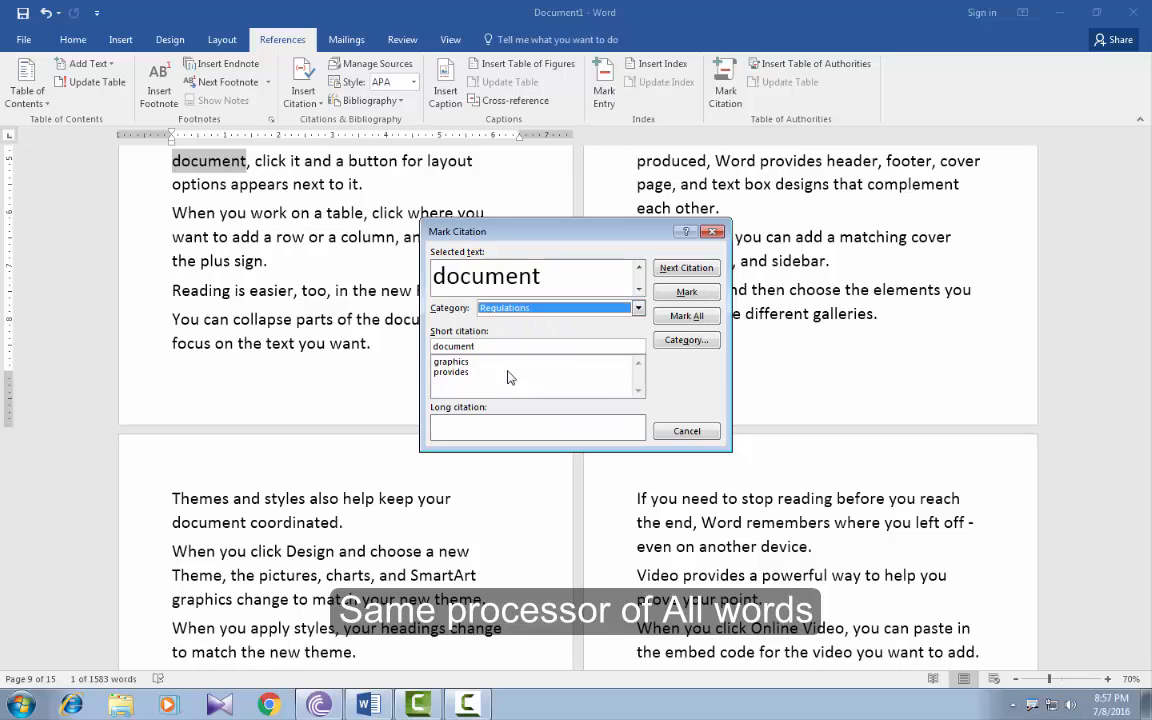
left_click(686, 292)
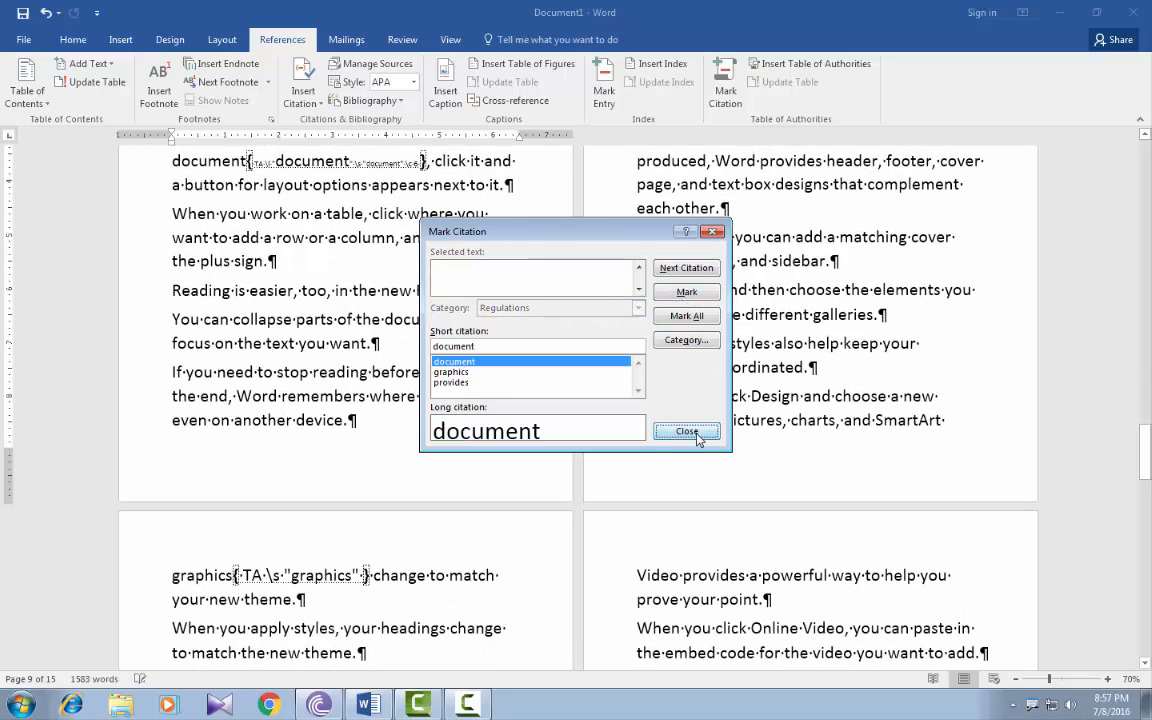
left_click(687, 431)
left_click(73, 39)
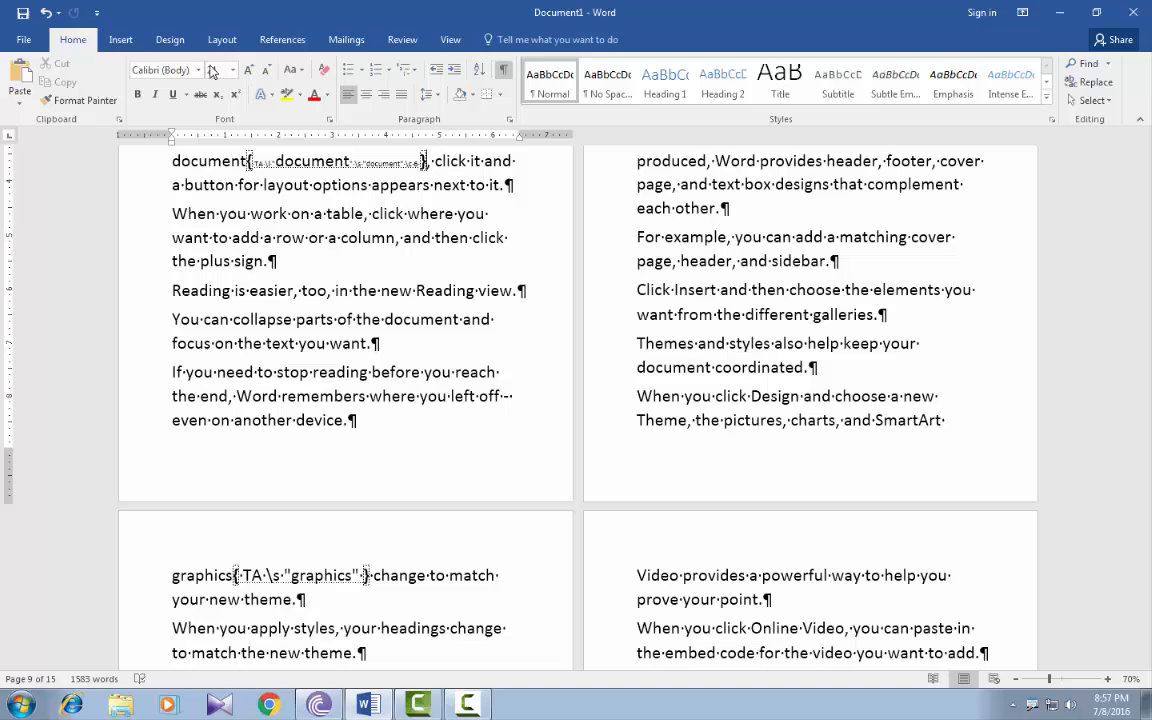
left_click(506, 72)
Mark all occurrences of "focus" as Regulations citations, starting from the one on page 11, and hide the formatting marks.
scroll(537, 350, "down", 5)
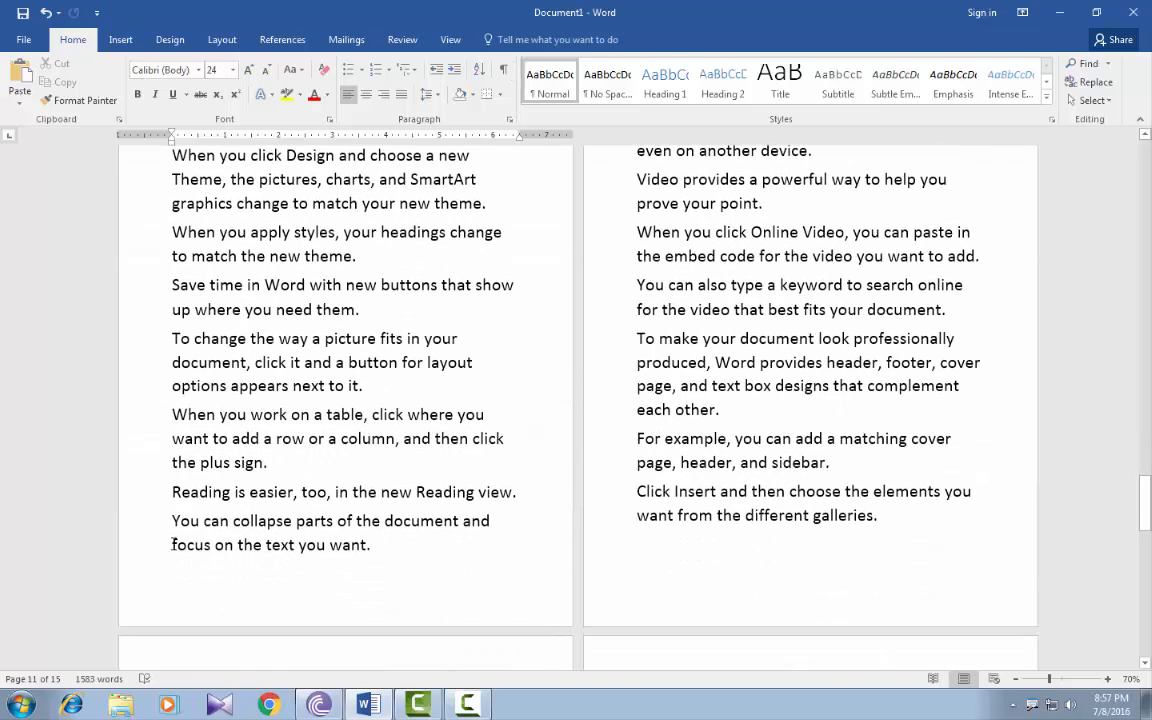
left_click_drag(173, 544, 211, 545)
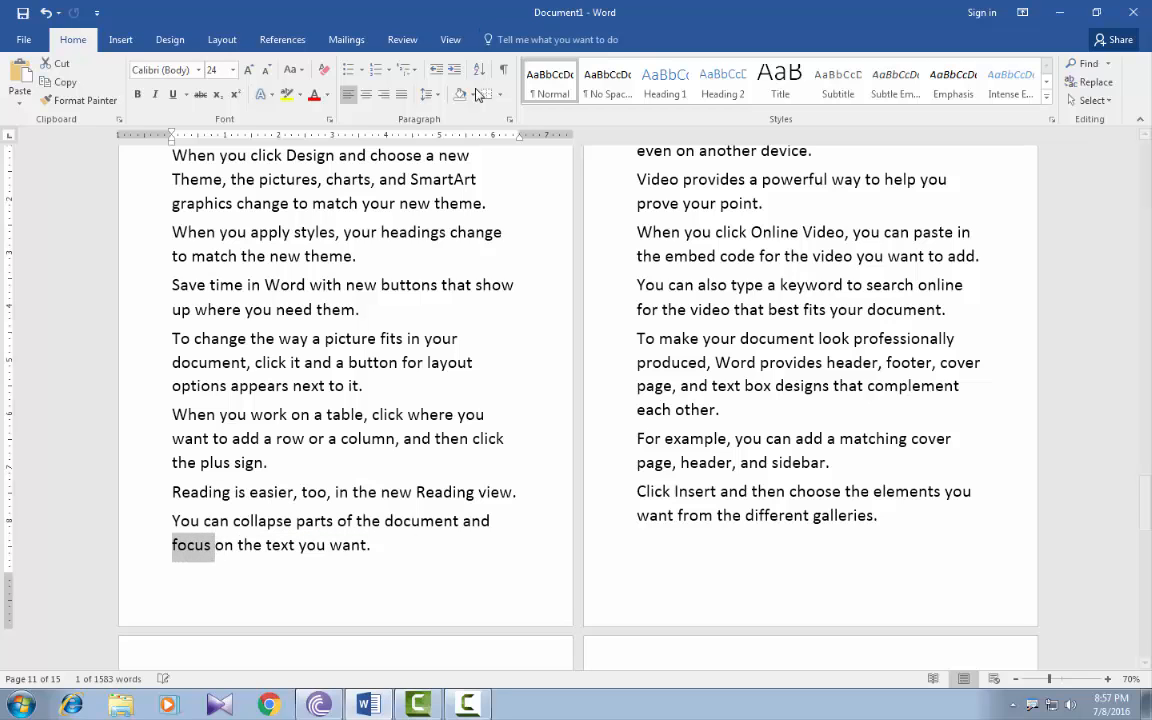
left_click(282, 39)
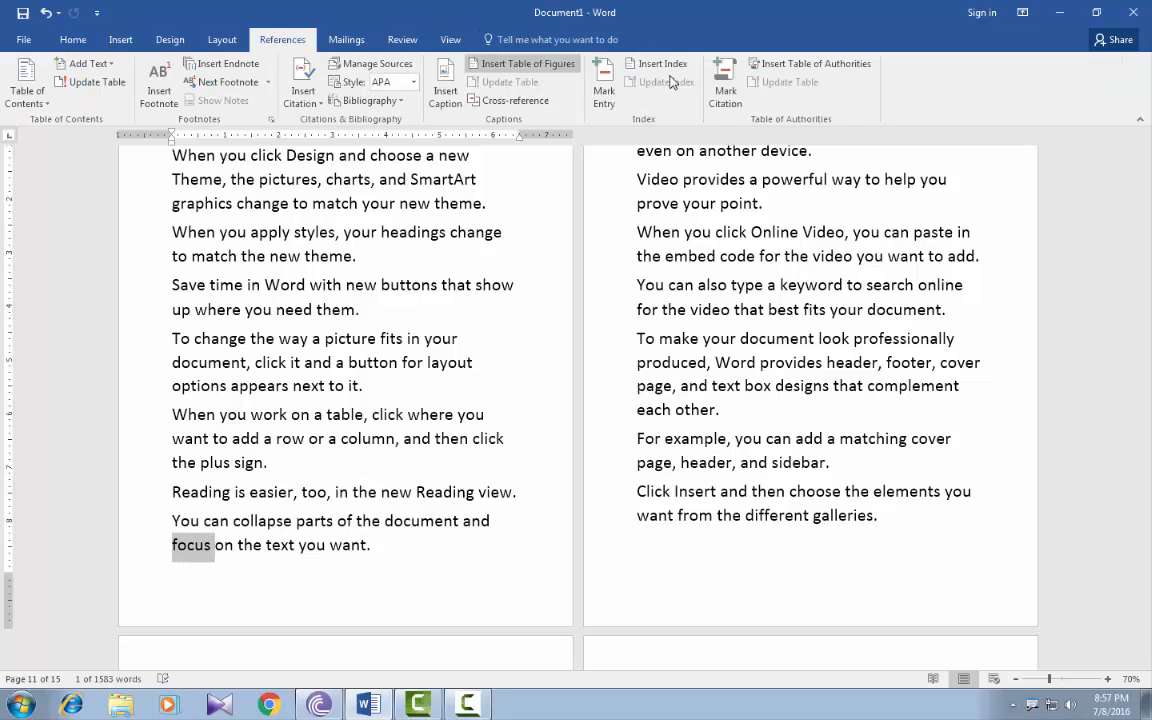
left_click(727, 80)
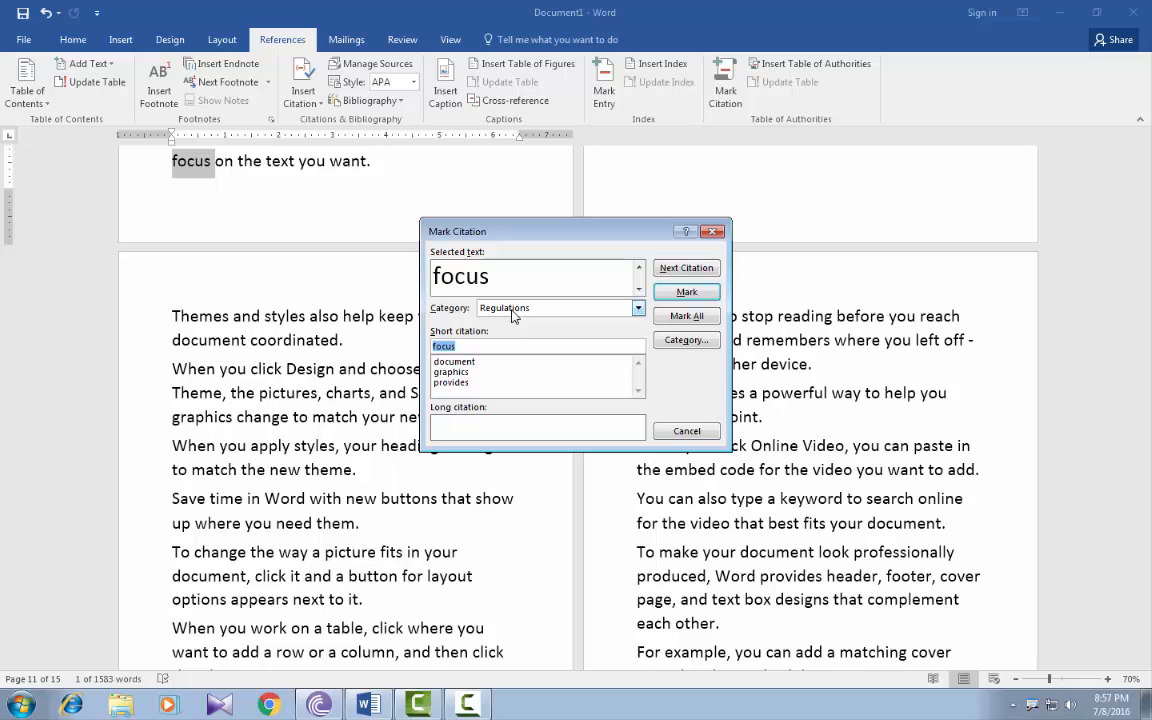
left_click(686, 315)
left_click(686, 431)
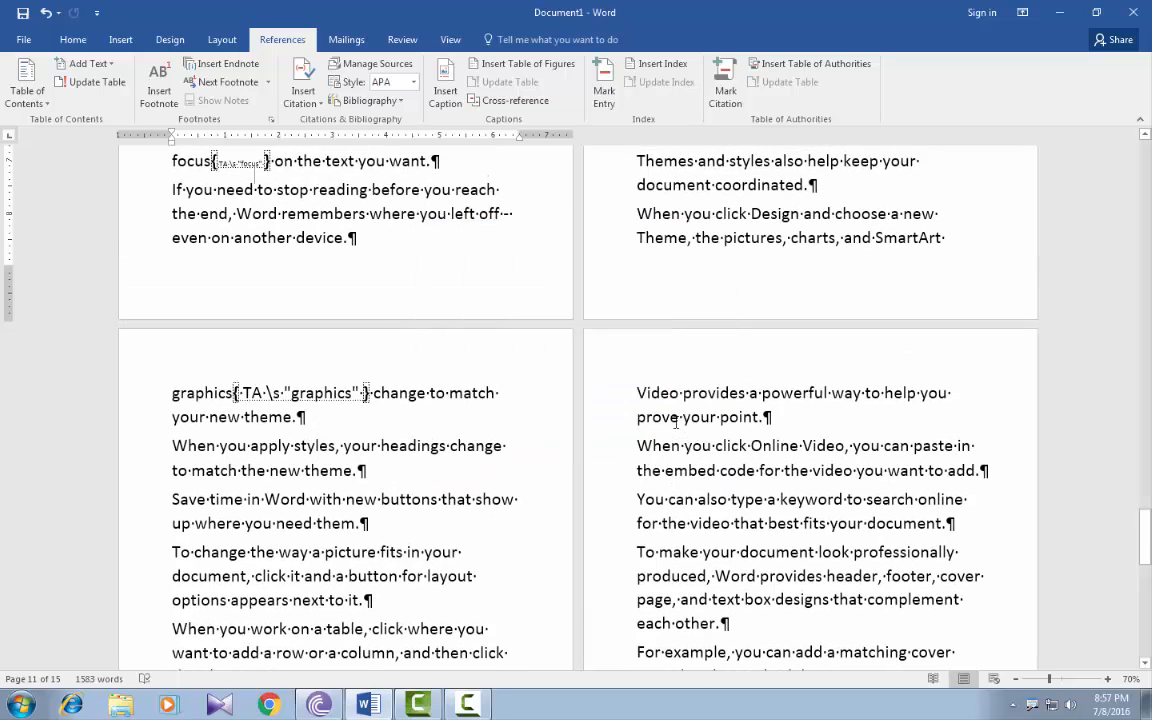
left_click(73, 39)
left_click(503, 69)
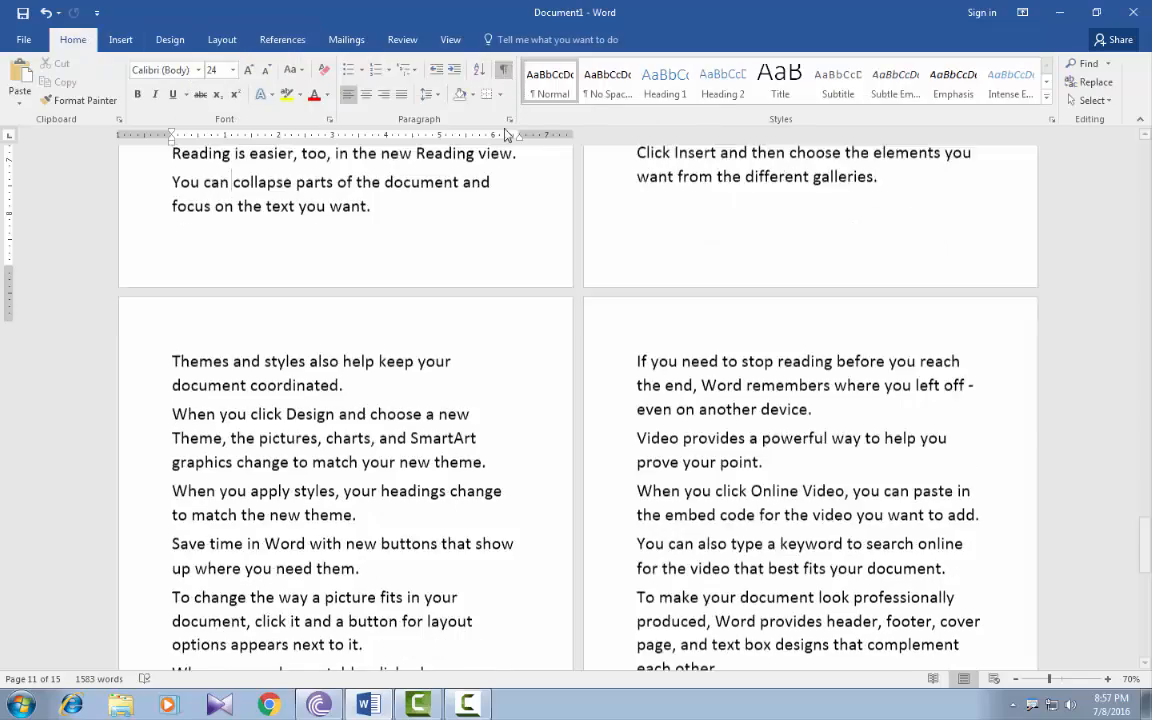
Mark all occurrences of "buttons" as Rules citations, starting from the one on page 7, and hide the formatting marks.
scroll(696, 322, "down", 5)
scroll(690, 315, "down", 3)
scroll(718, 268, "up", 10)
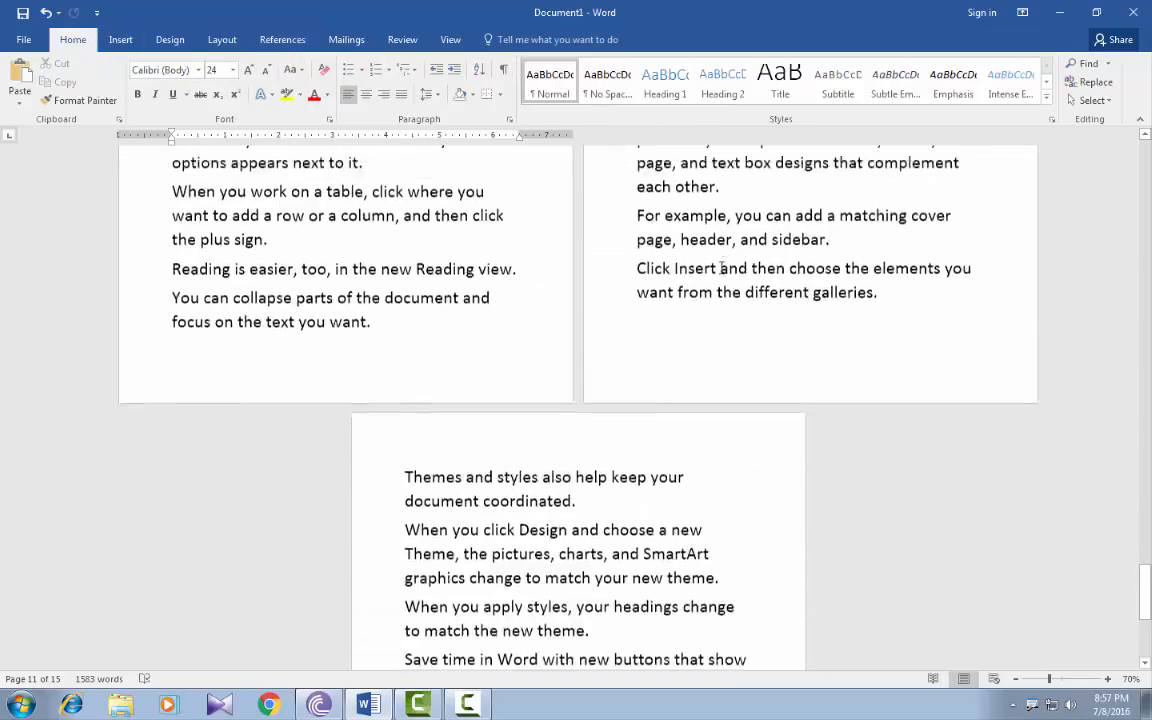
scroll(1134, 386, "up", 3)
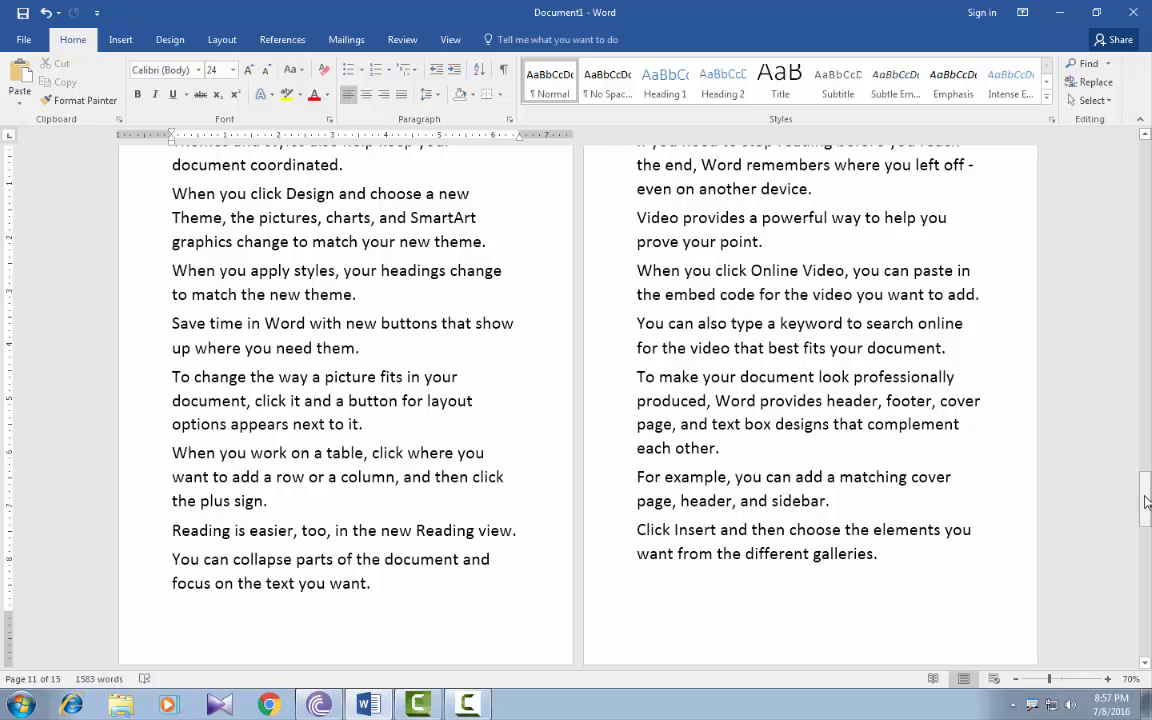
left_click_drag(1146, 501, 1146, 370)
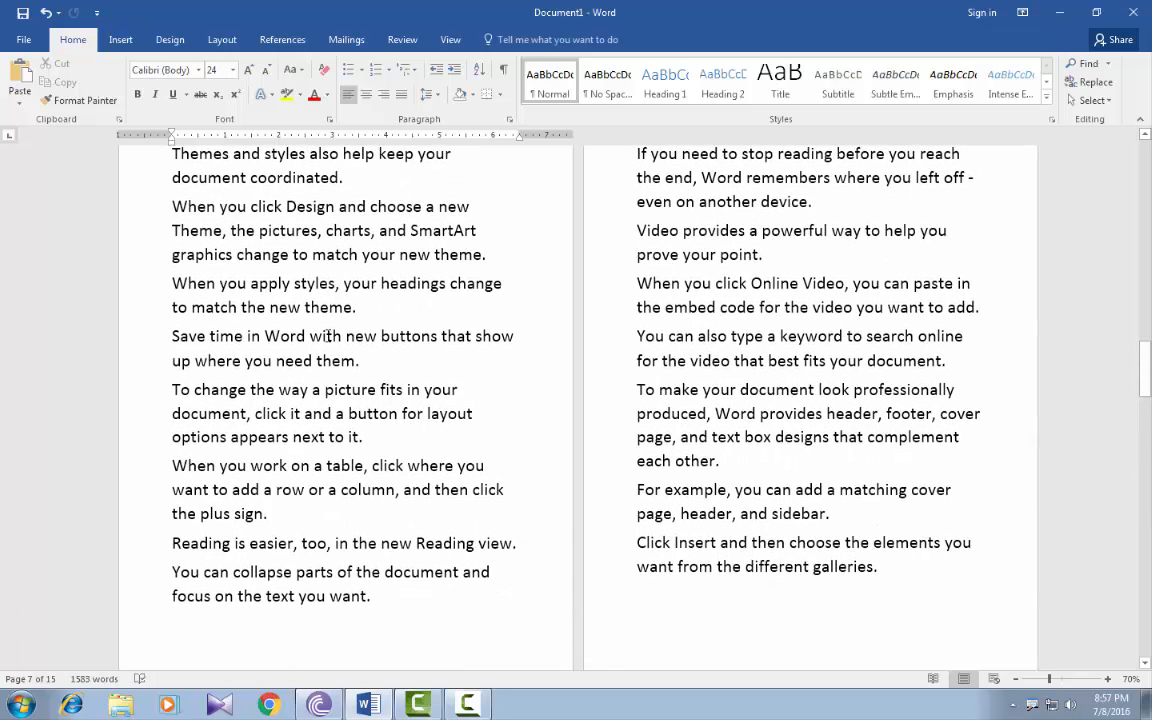
left_click_drag(381, 336, 437, 337)
left_click(276, 42)
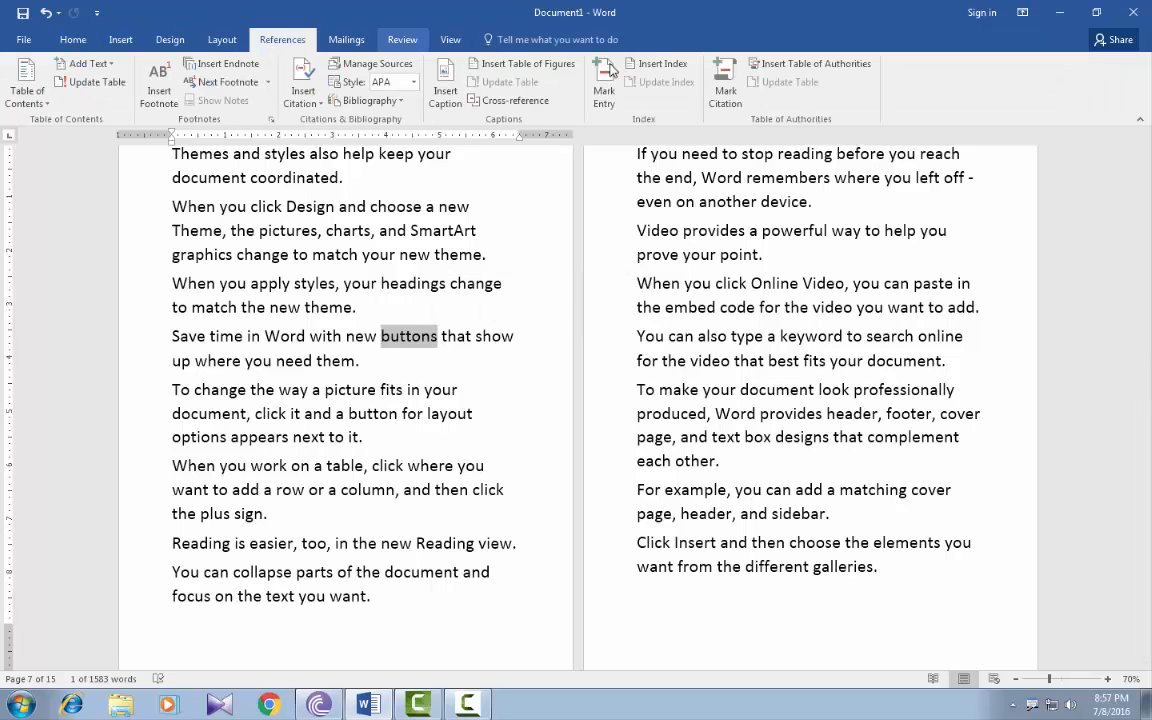
left_click(725, 85)
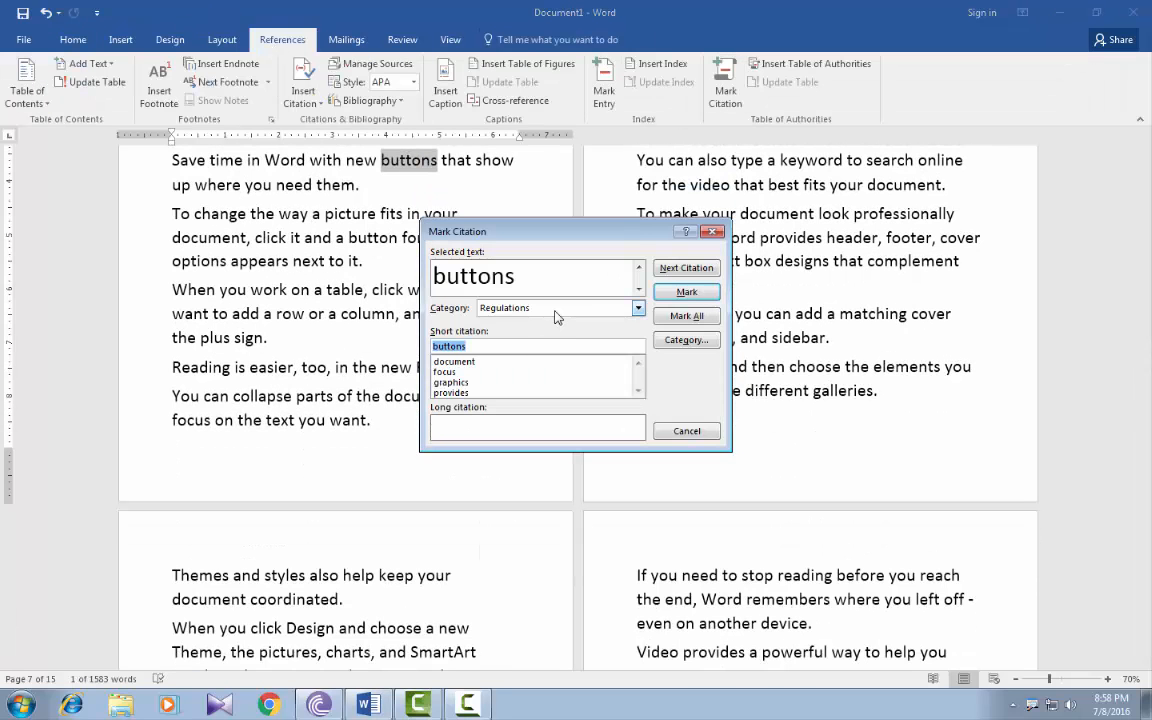
left_click(508, 308)
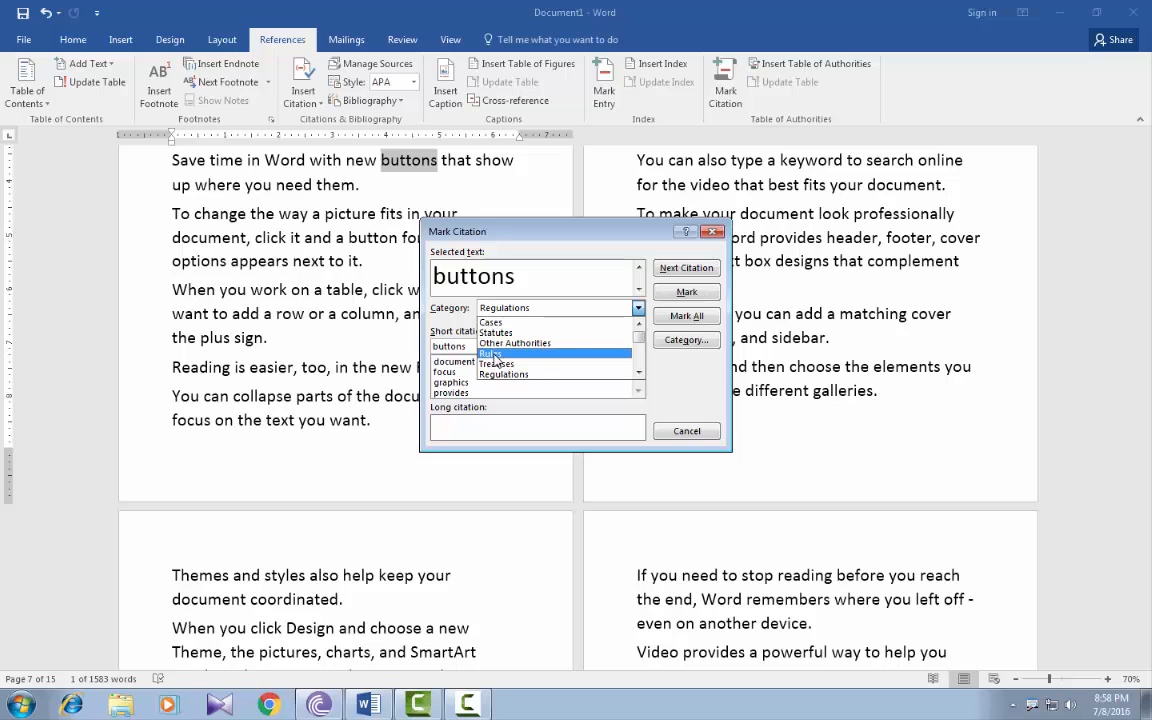
left_click(494, 356)
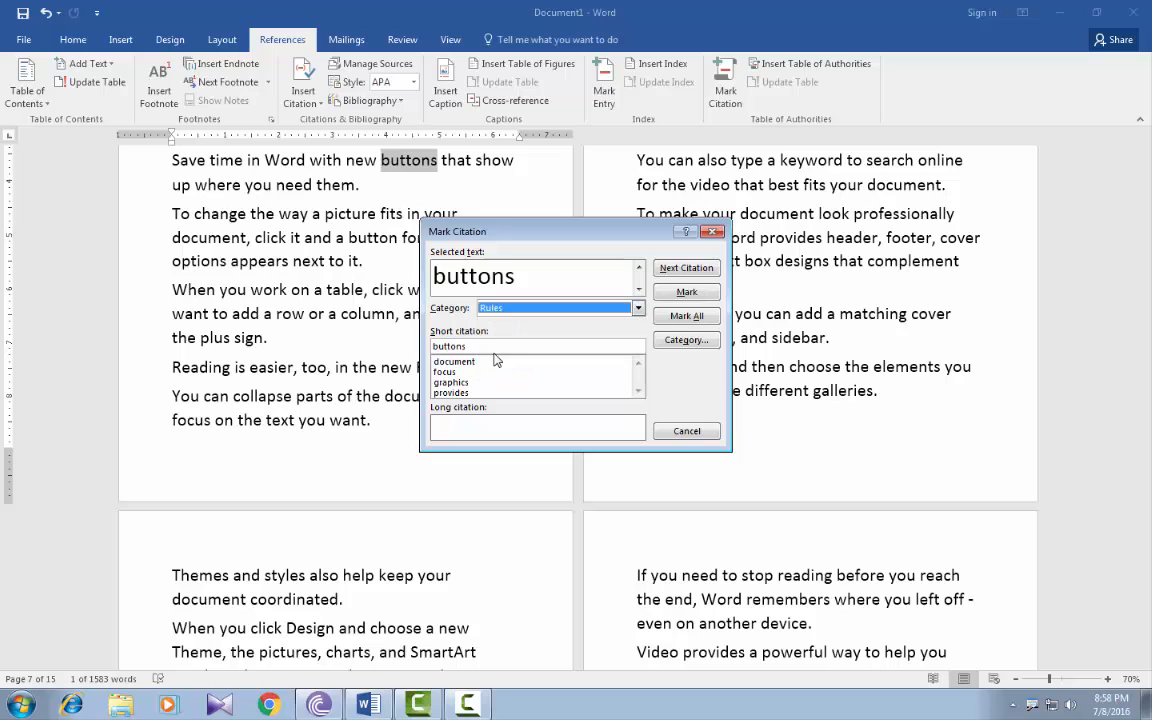
left_click(690, 315)
left_click(686, 431)
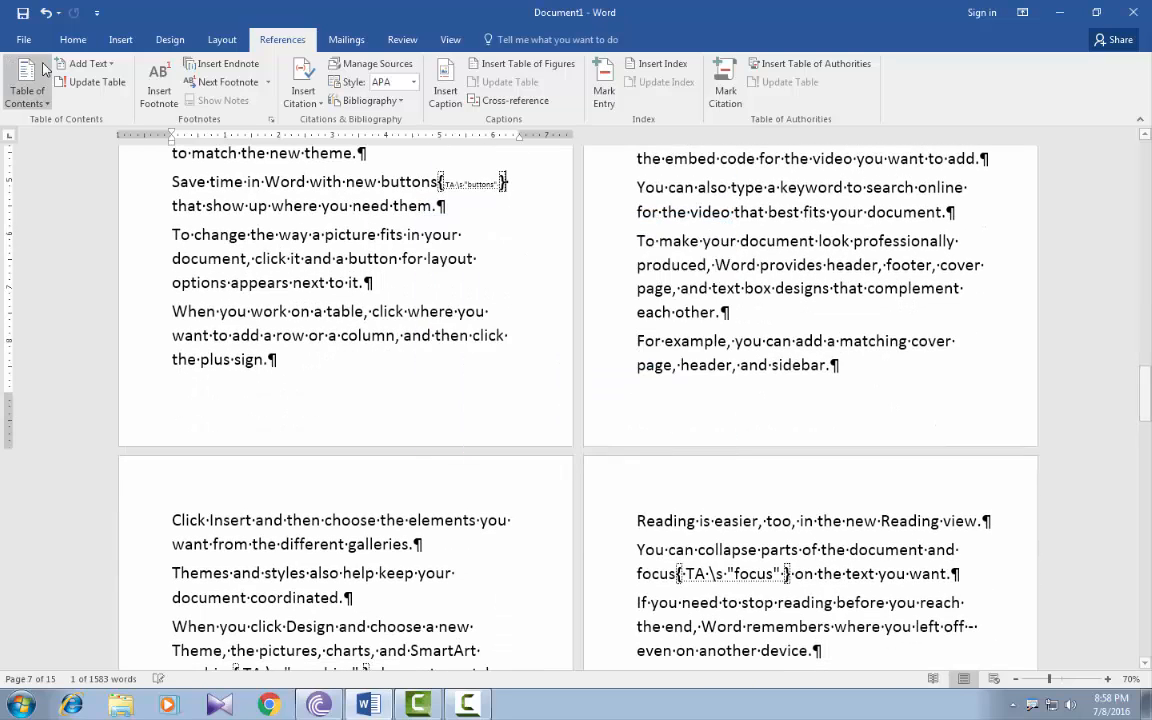
left_click(73, 39)
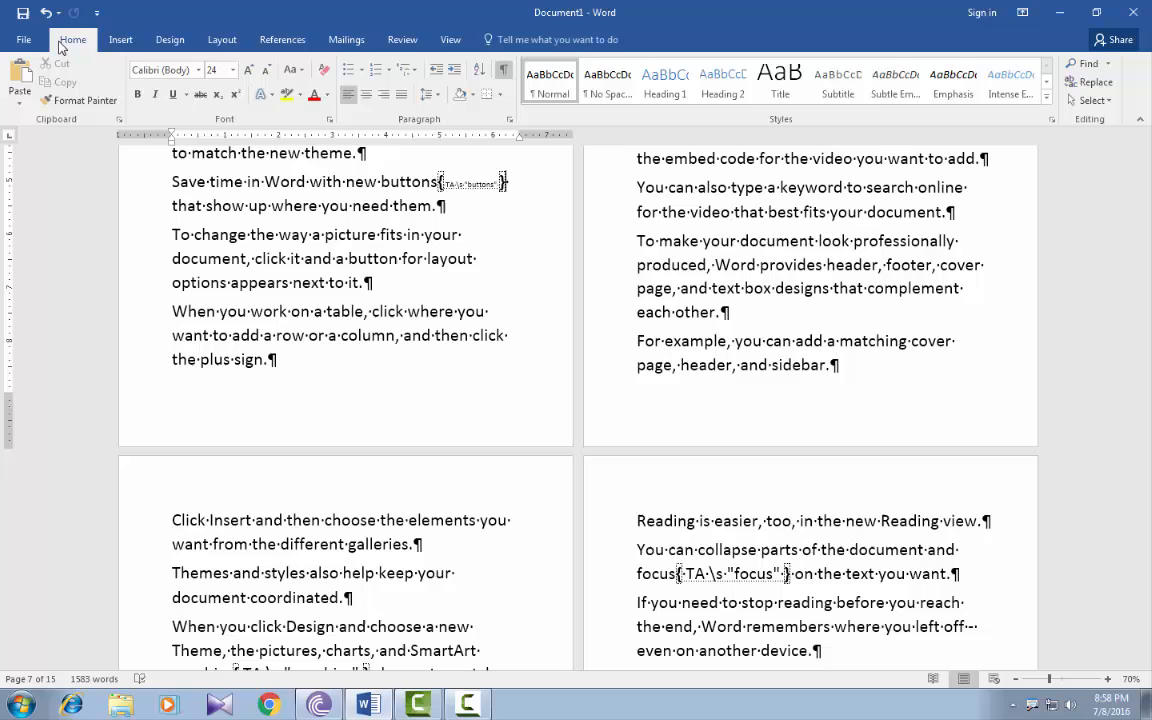
left_click(505, 72)
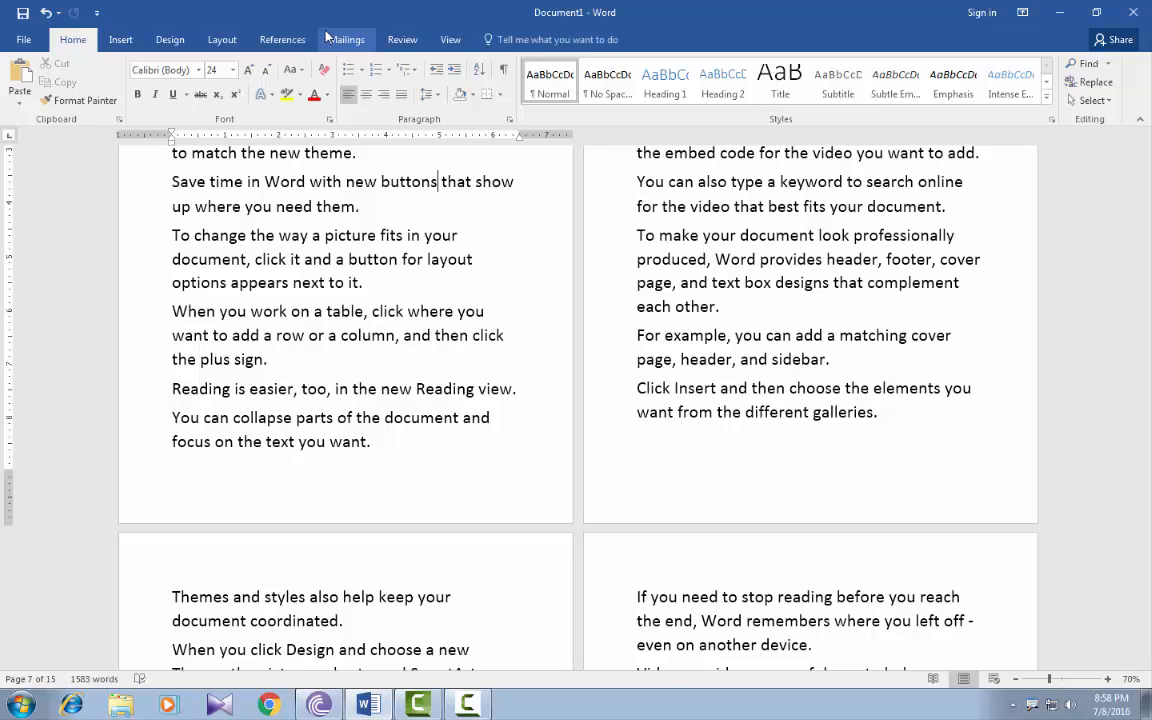
Start a citation for the word "Online" on page 8 and rename citation category 8 as "ms office".
scroll(760, 300, "up", 3)
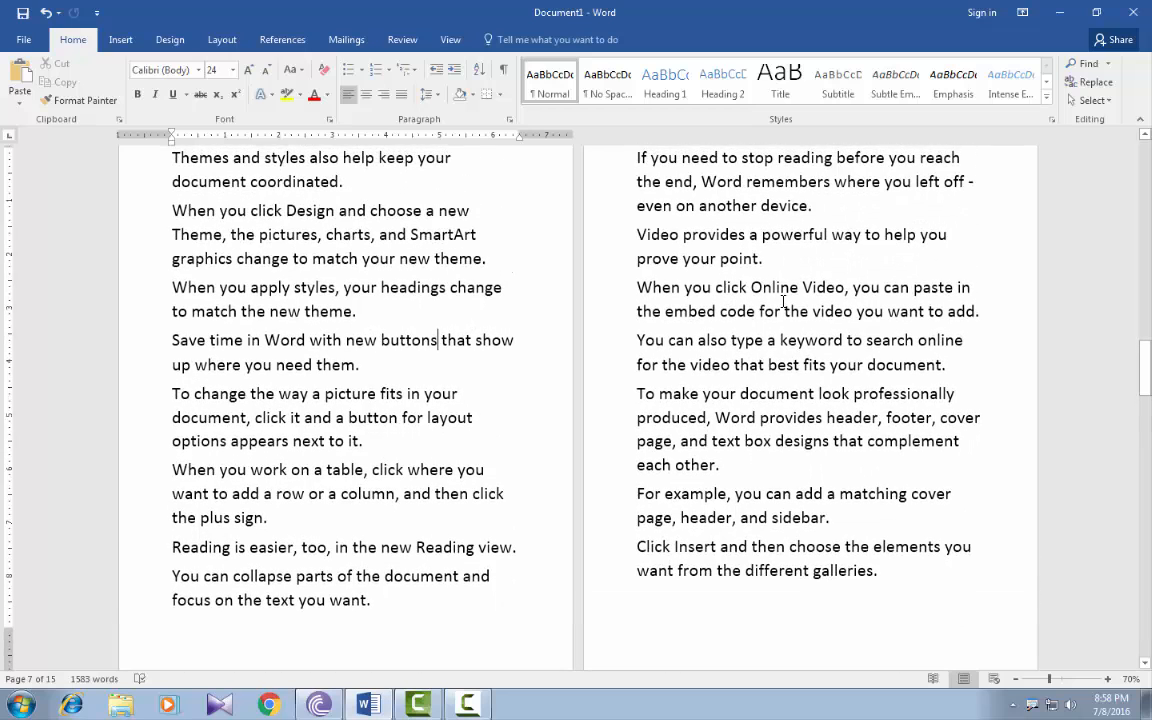
left_click_drag(752, 287, 802, 289)
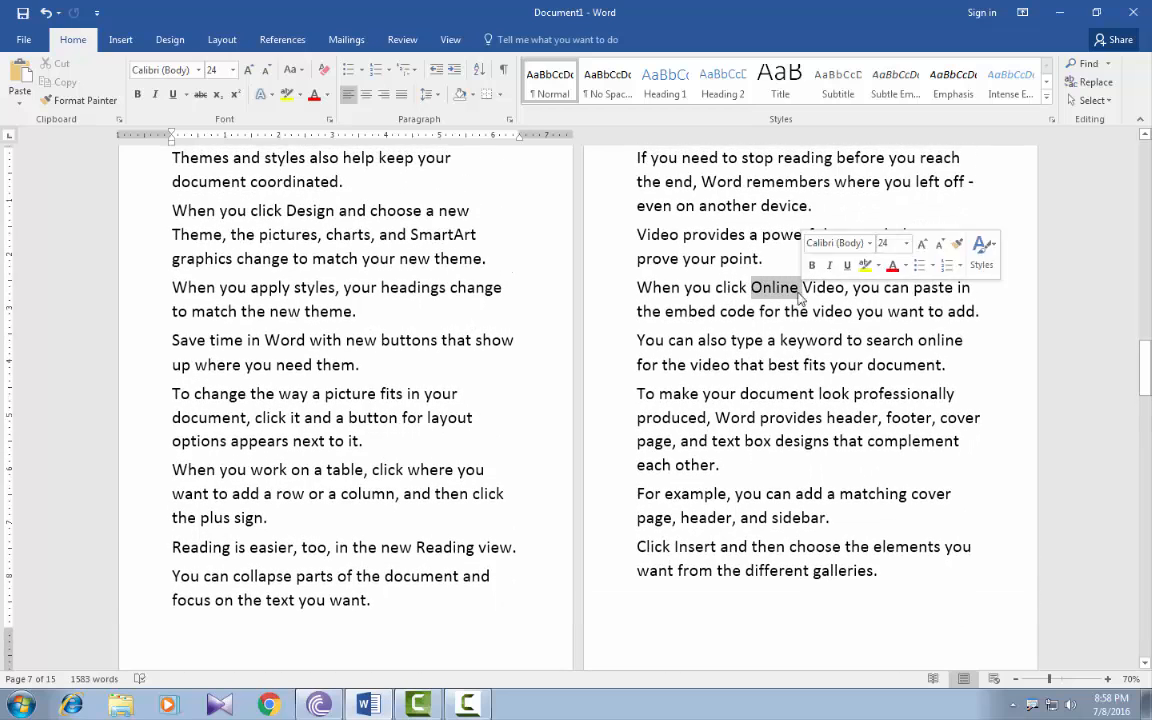
left_click(268, 42)
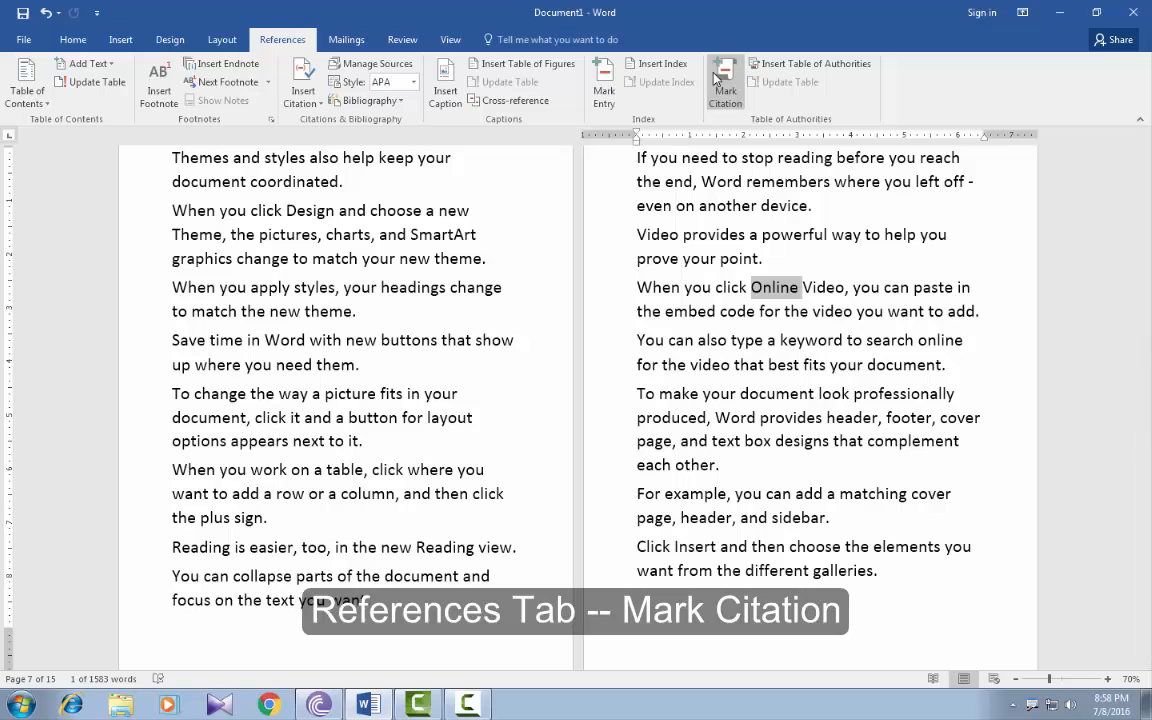
left_click(720, 80)
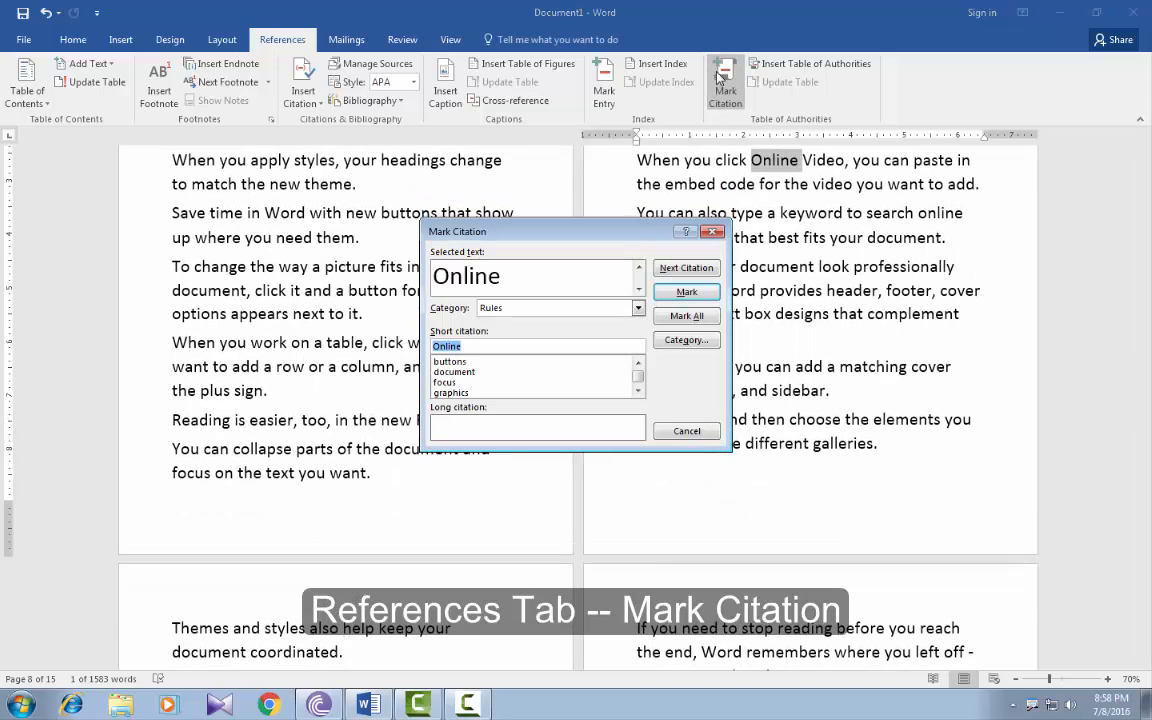
left_click(684, 340)
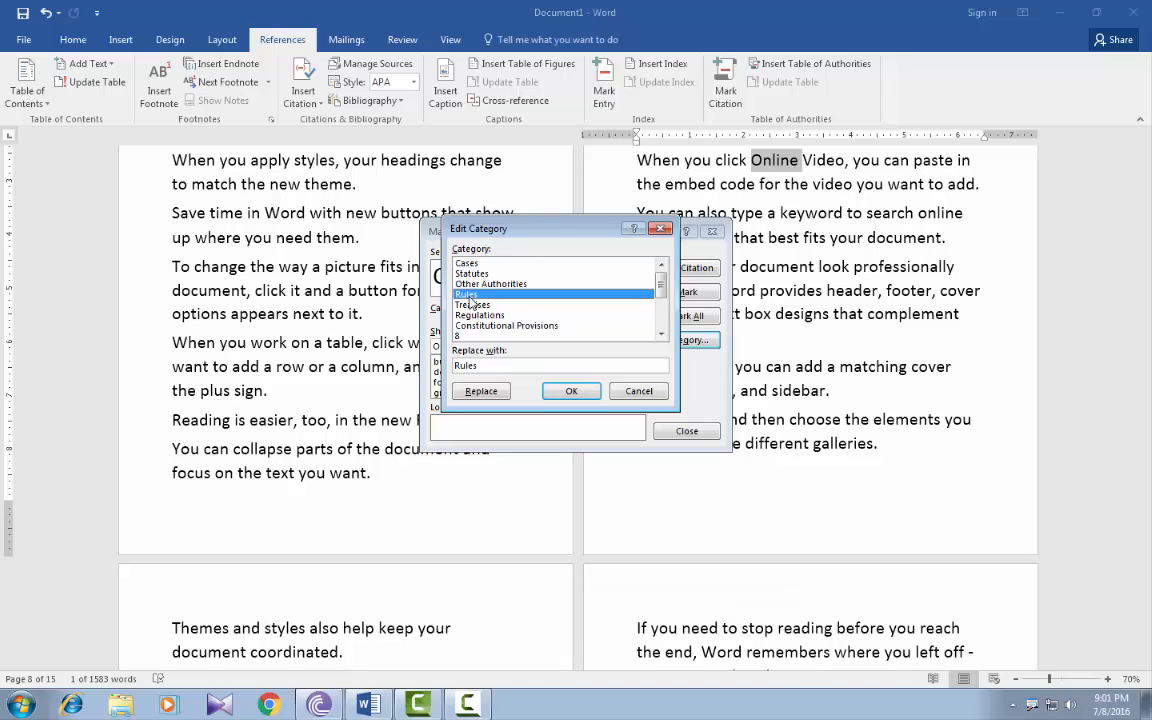
left_click_drag(661, 287, 664, 309)
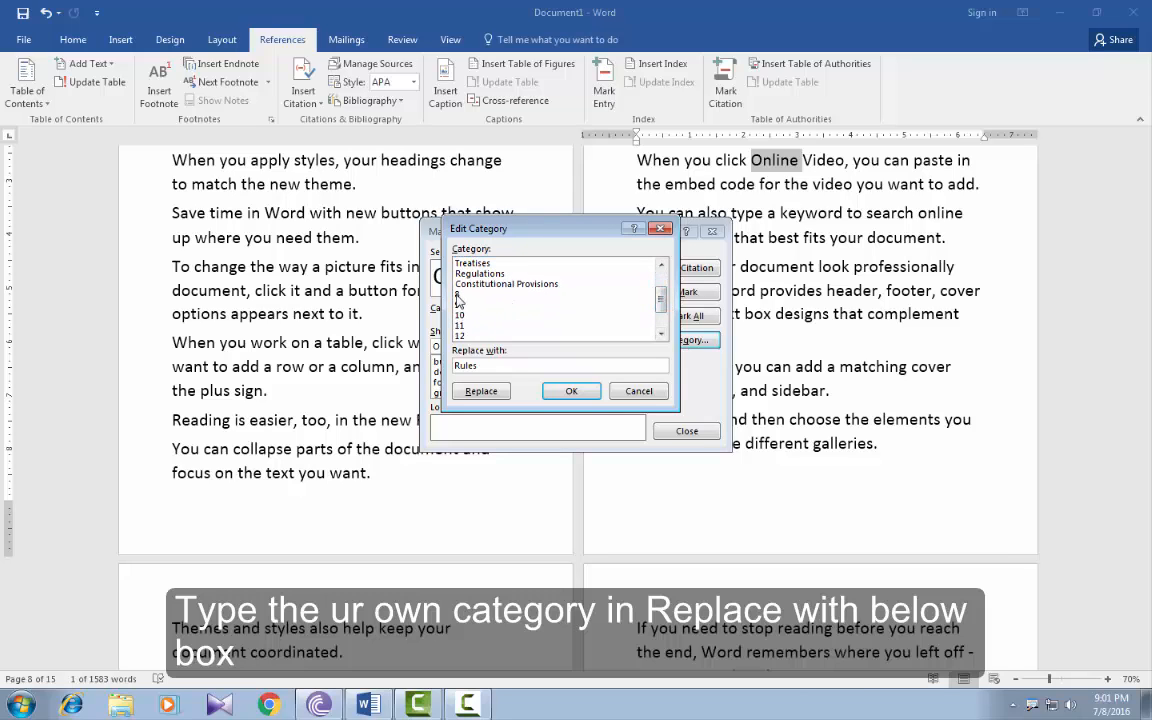
left_click(458, 295)
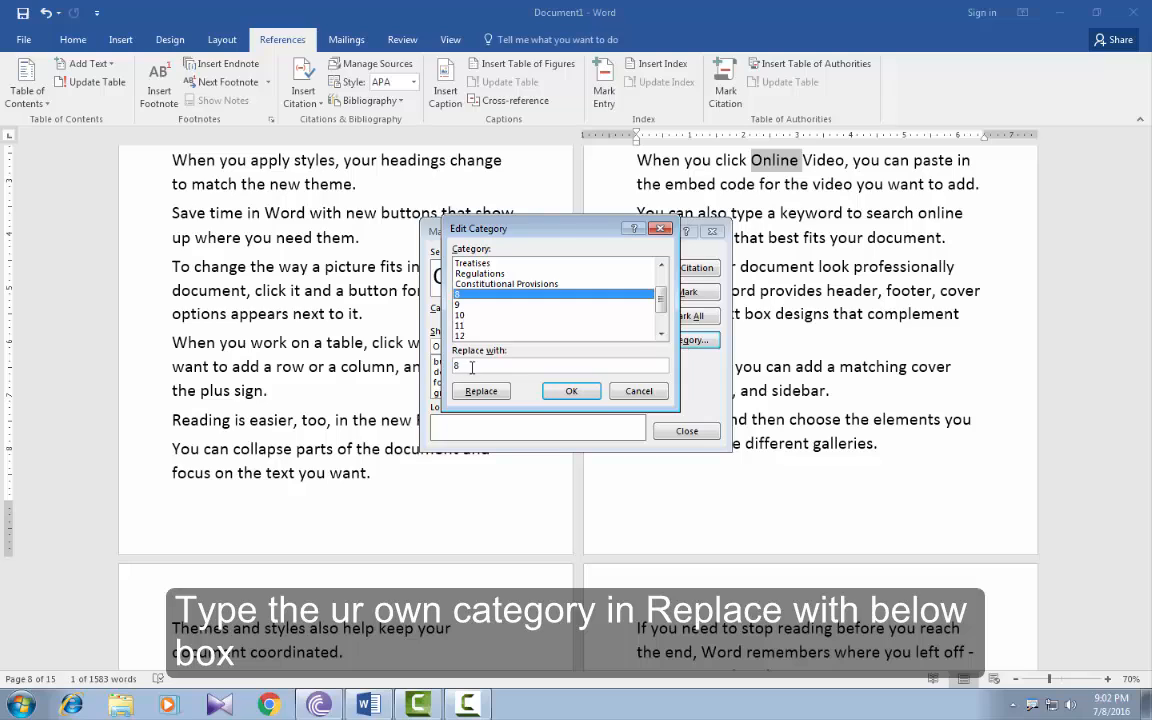
type("m")
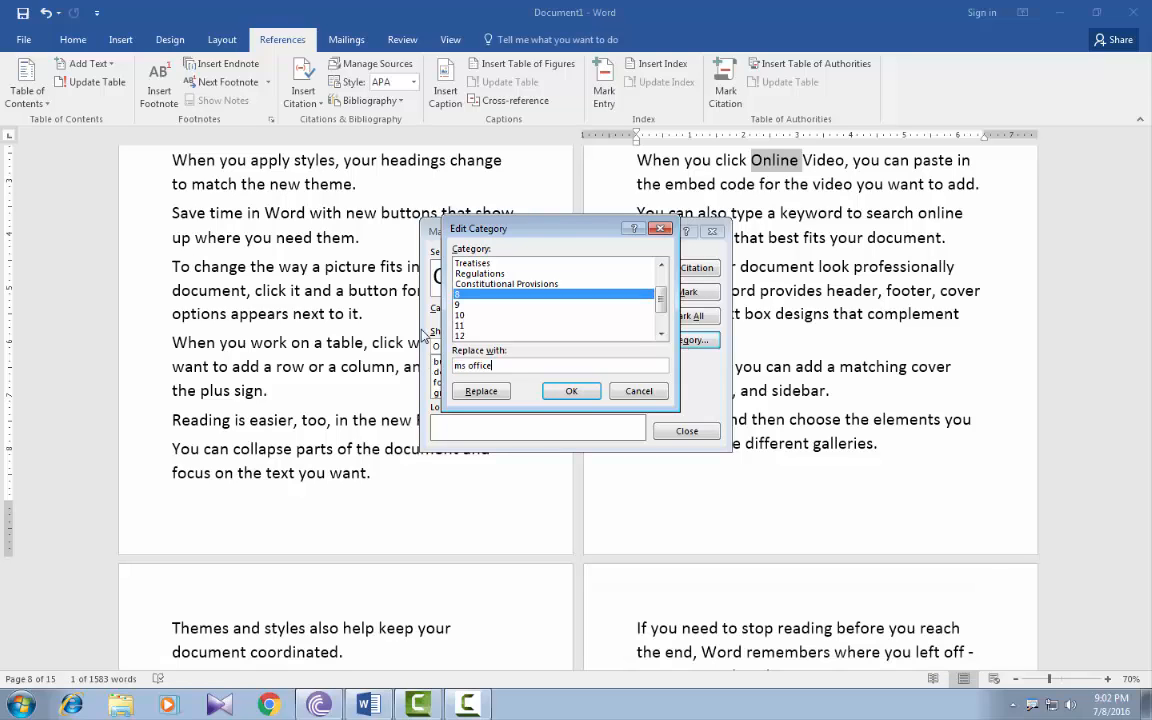
type("s office")
left_click(481, 391)
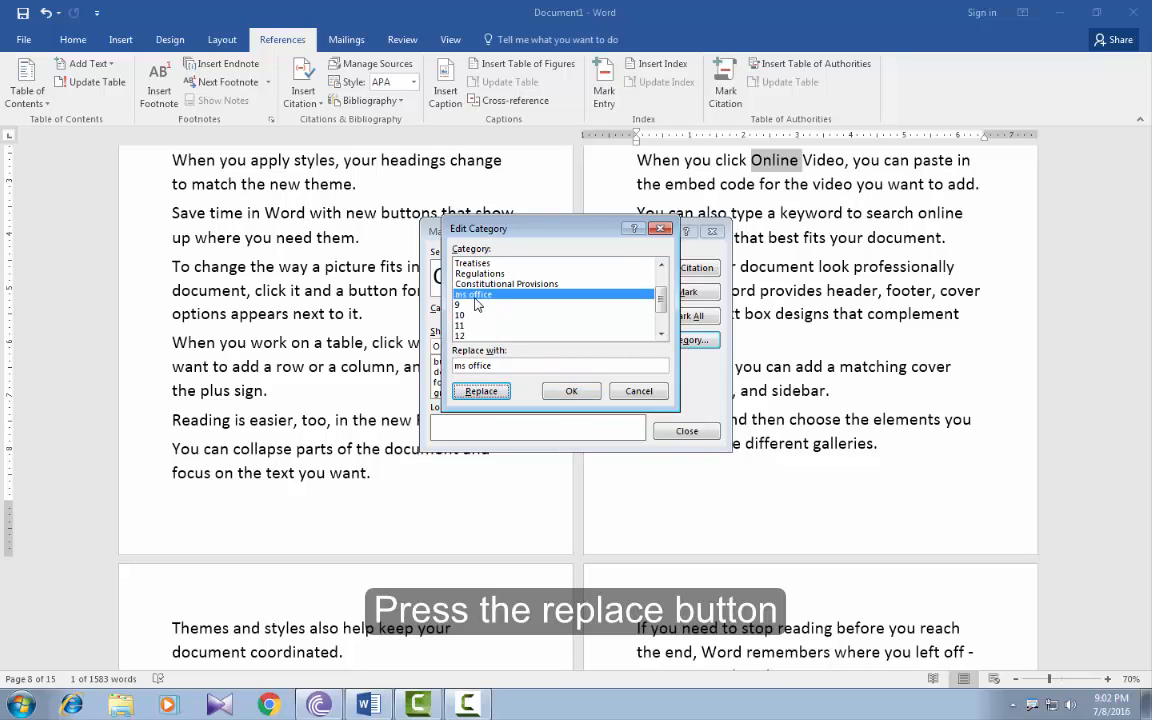
left_click(570, 392)
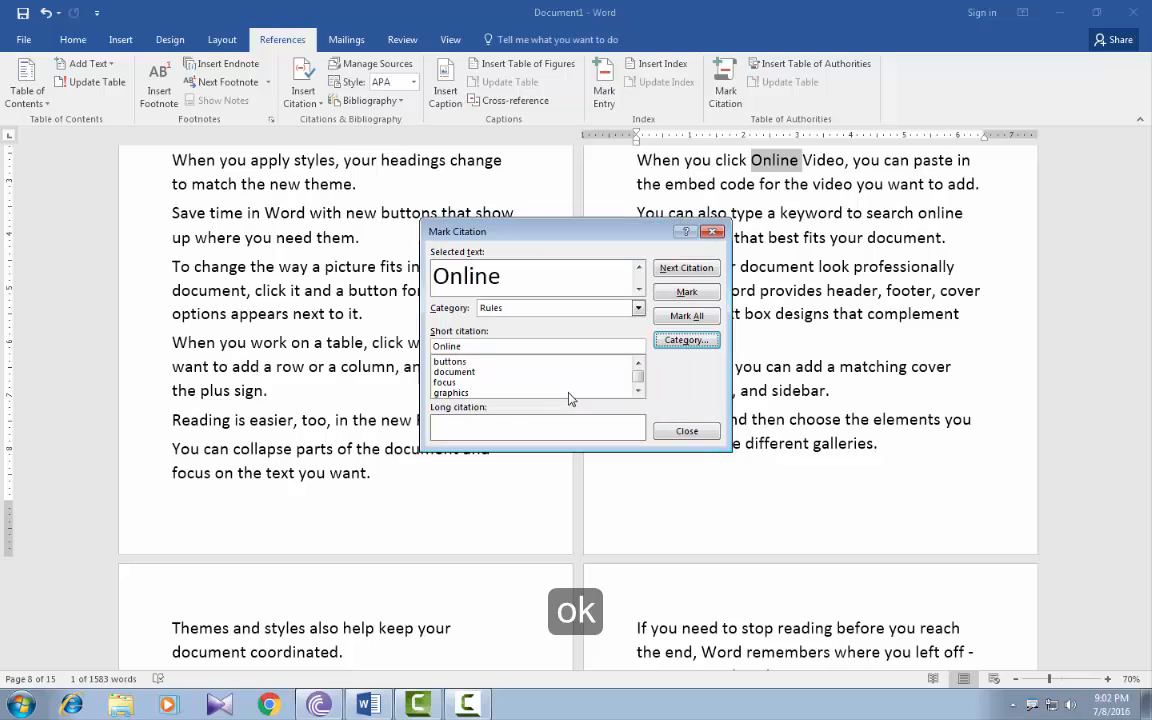
Mark all occurrences of "Online" as citations in the ms office category and hide the formatting marks.
left_click(637, 308)
scroll(643, 343, "down", 1)
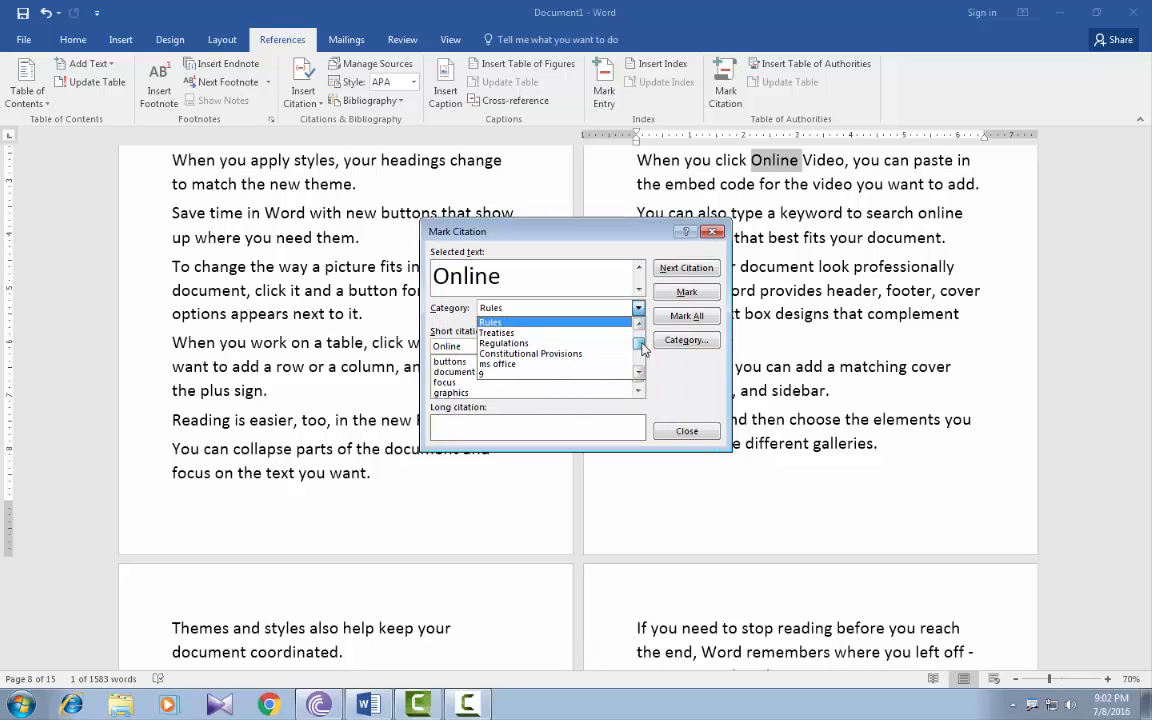
left_click(498, 365)
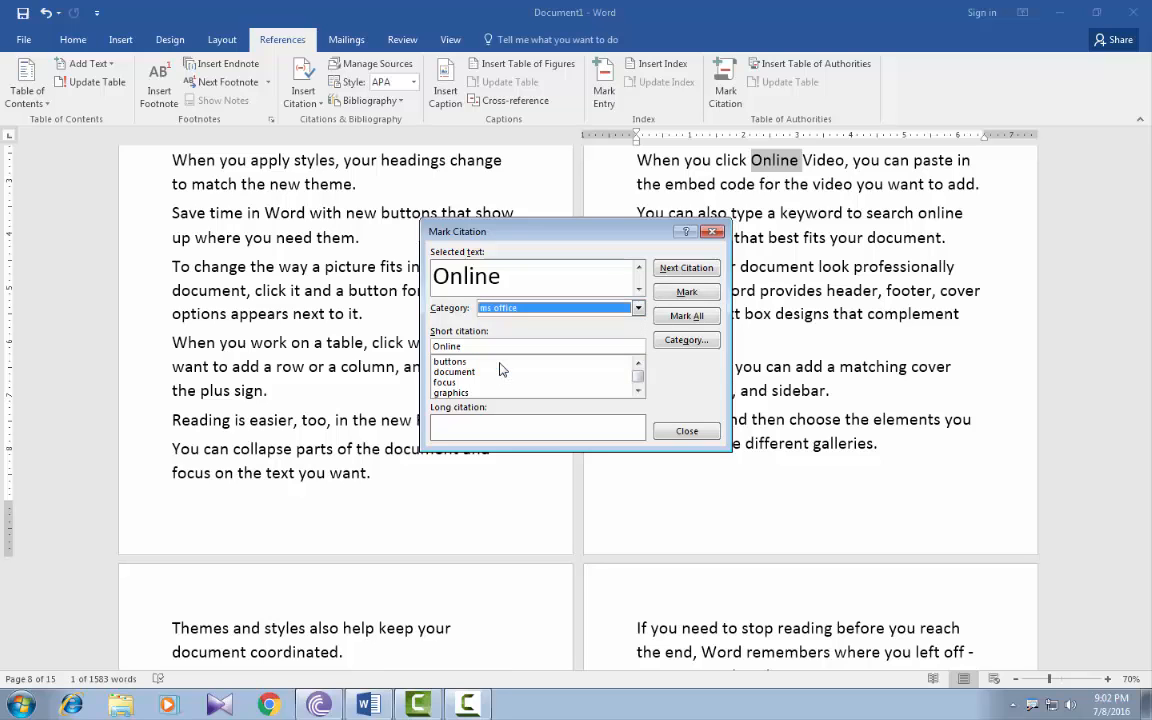
left_click(687, 316)
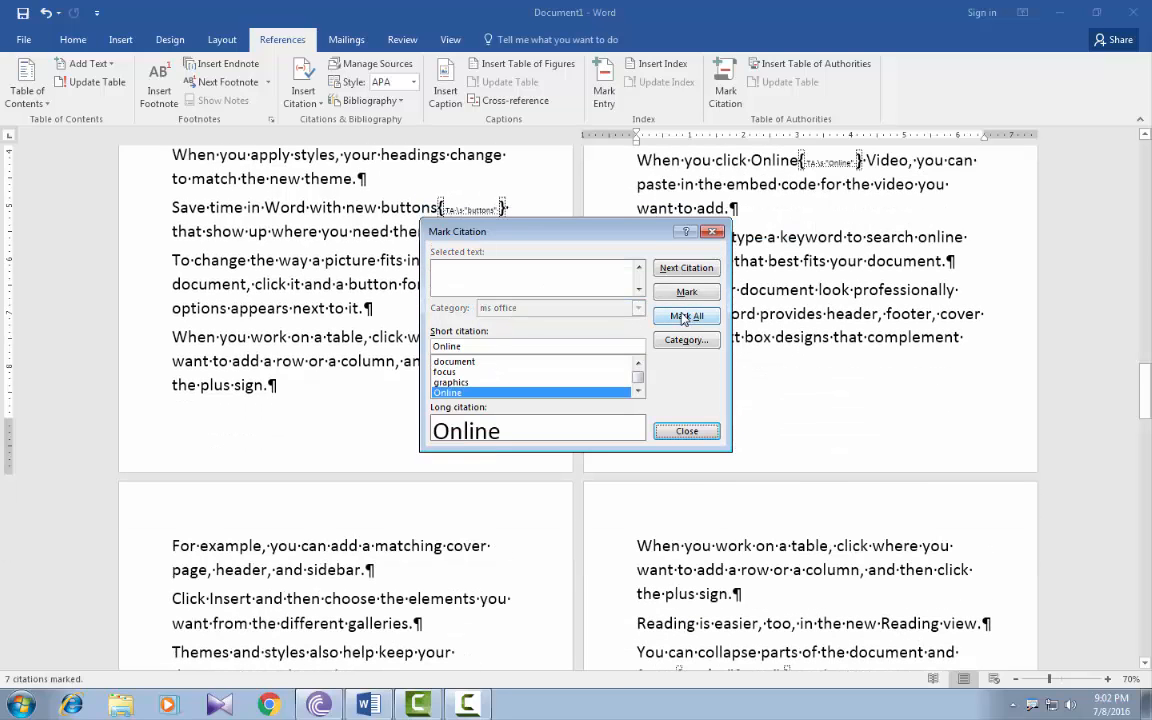
left_click(685, 430)
left_click(84, 42)
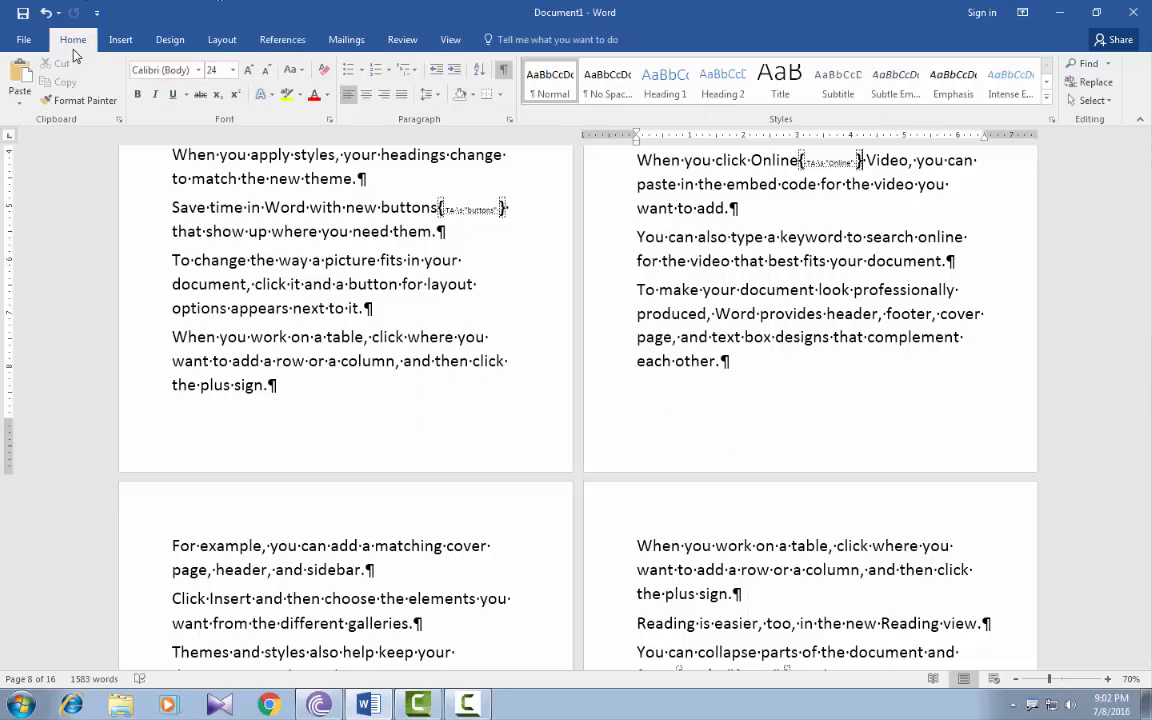
left_click(504, 71)
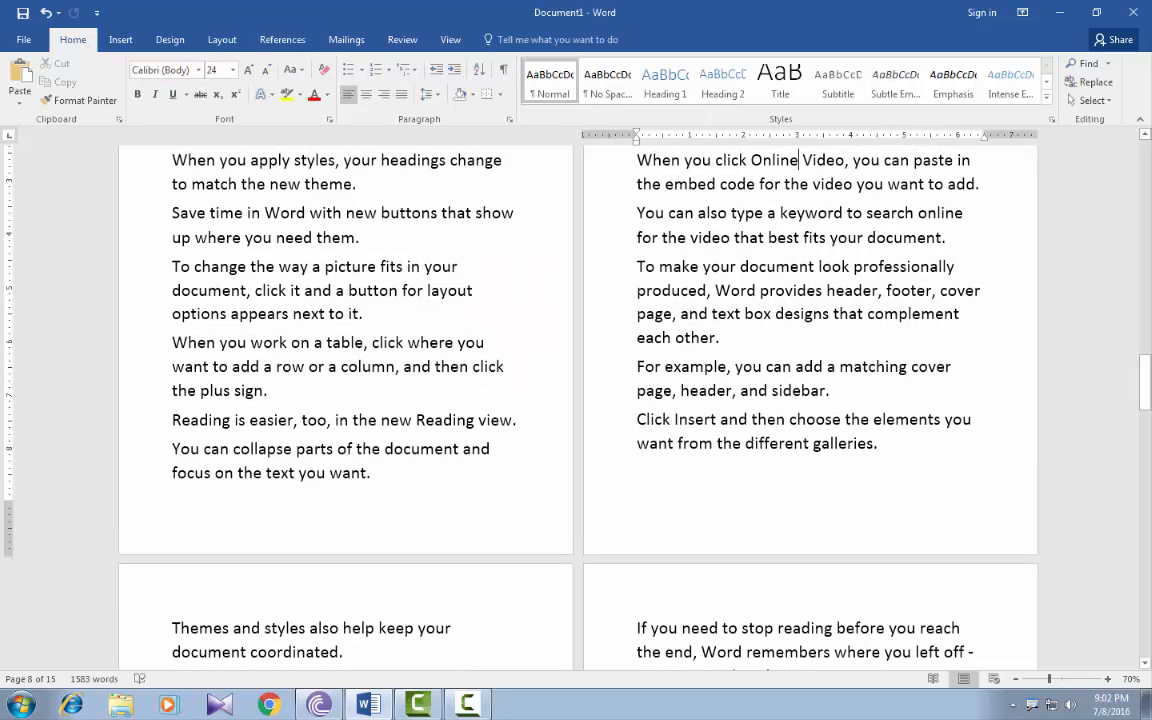
Insert a table of authorities for all categories on the blank first page, with Use passim turned off.
left_click_drag(1145, 385, 1145, 165)
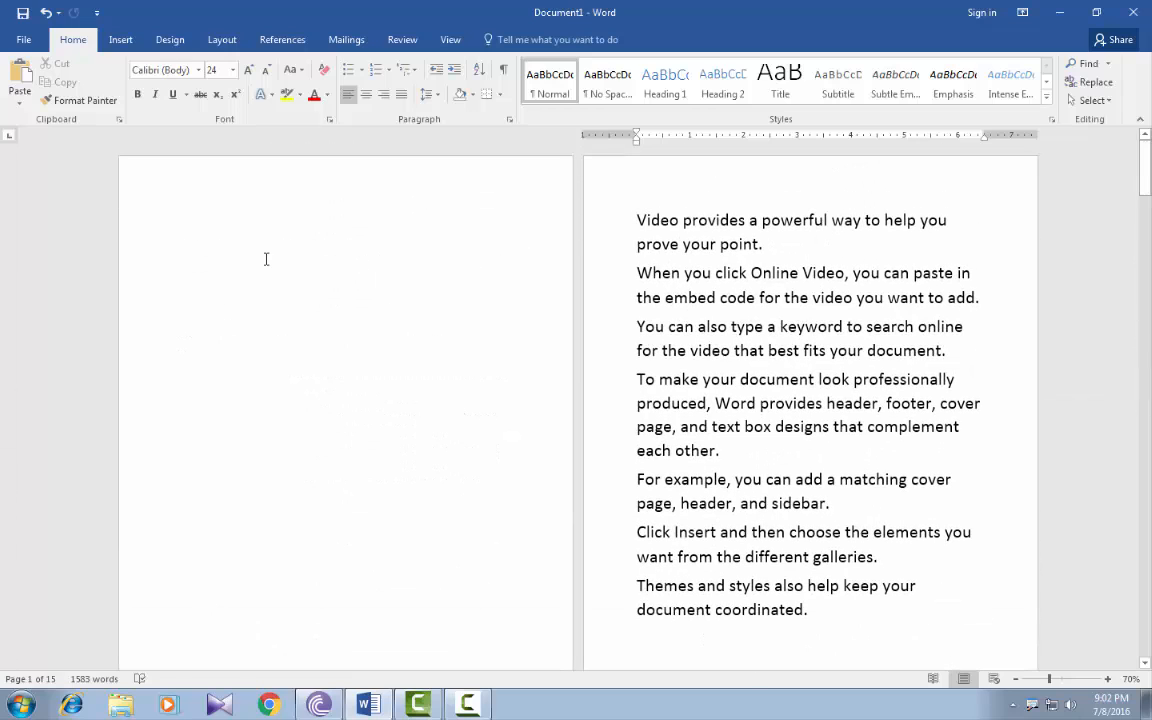
left_click(167, 226)
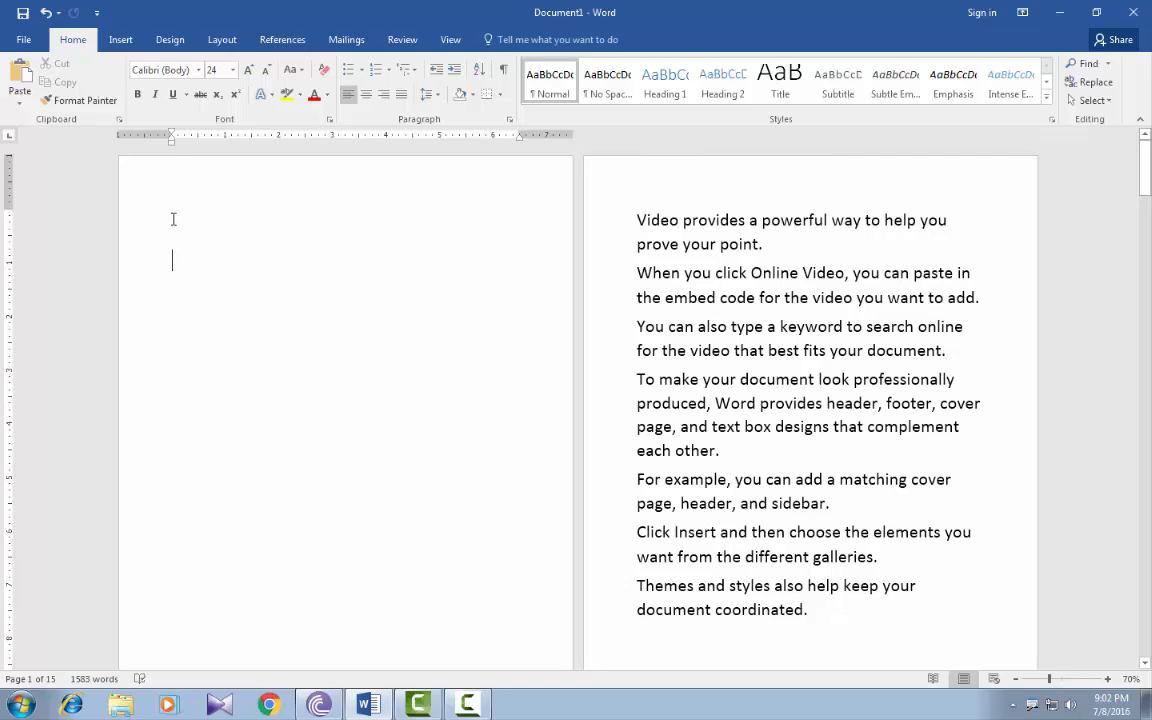
double_click(175, 248)
left_click(175, 250)
left_click(281, 39)
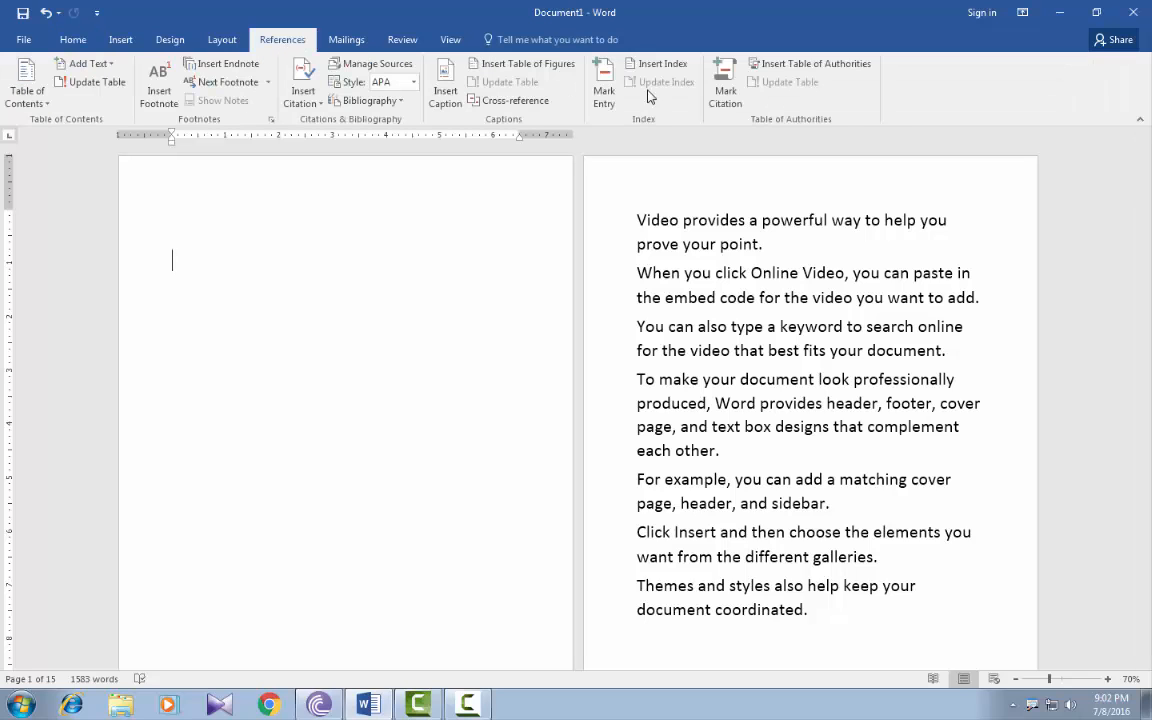
left_click(797, 68)
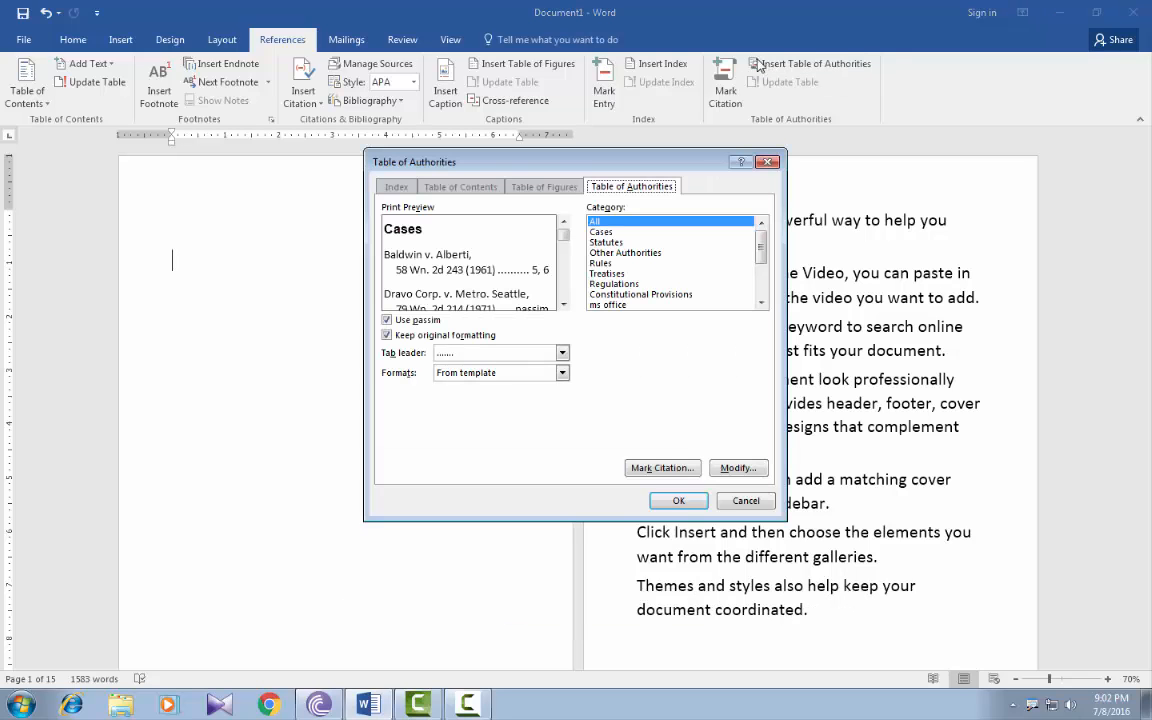
left_click(387, 320)
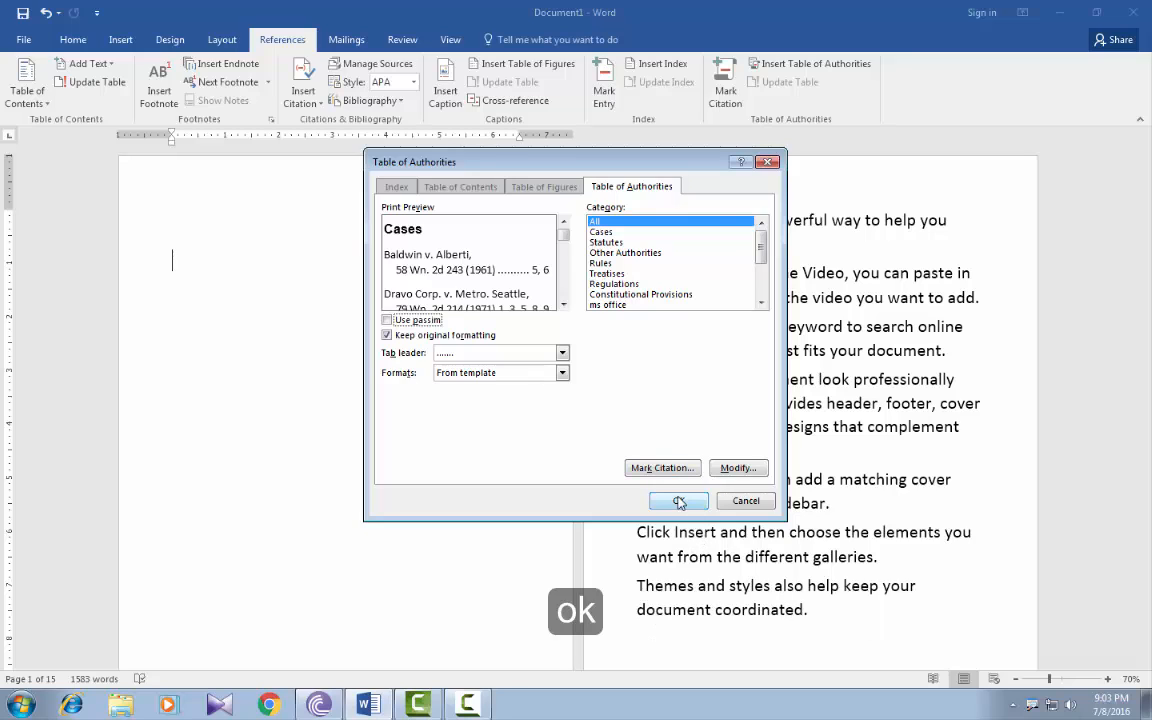
left_click(679, 502)
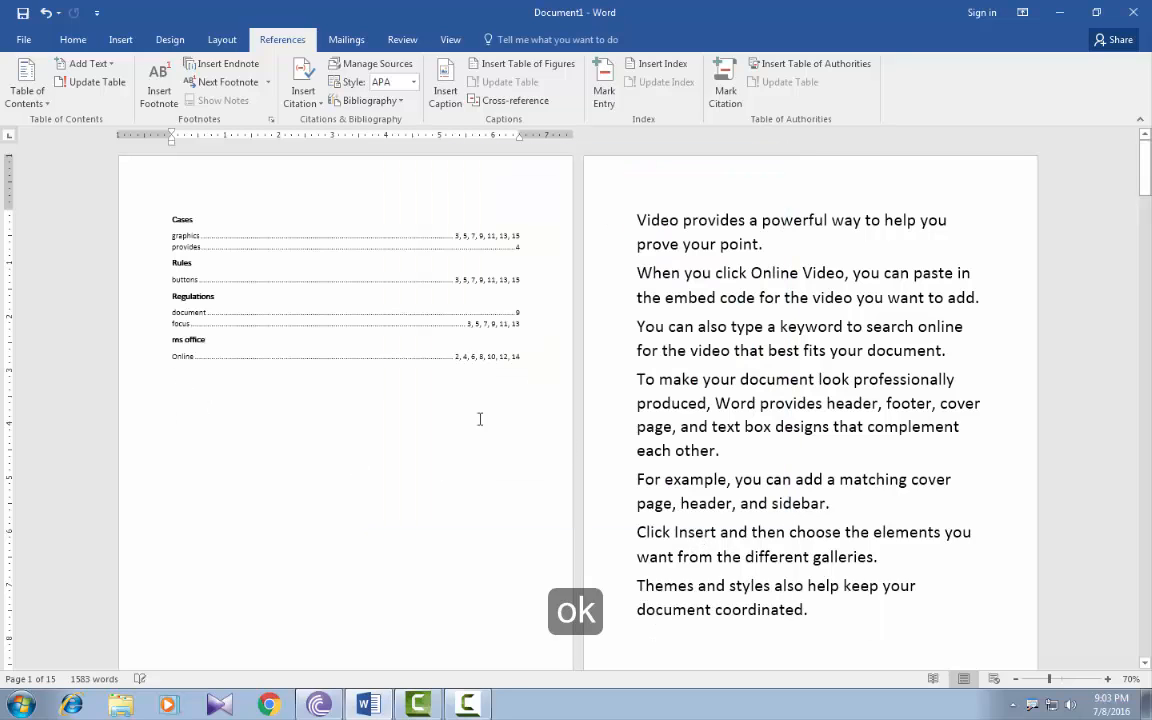
Enlarge the table of authorities to 140% and examine the entries and page numbers under its category headings.
left_click(1107, 679)
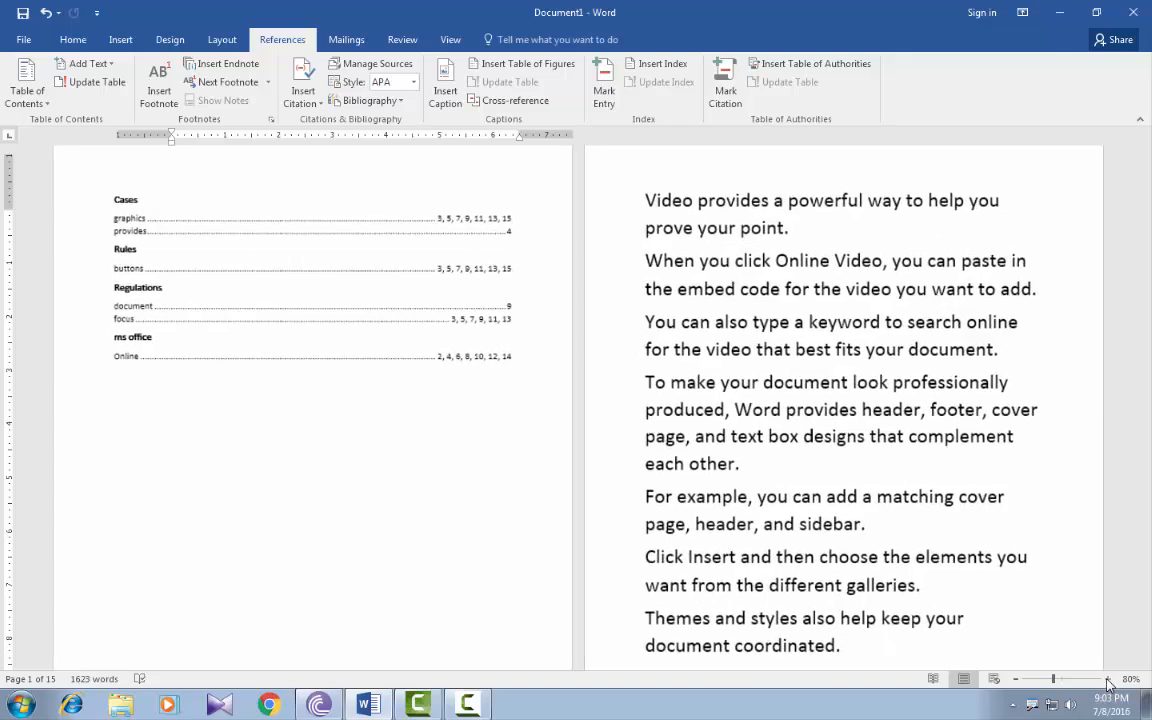
left_click(1107, 679)
left_click(1107, 679)
left_click(1107, 679)
left_click(1107, 679)
left_click(1107, 679)
left_click(1107, 679)
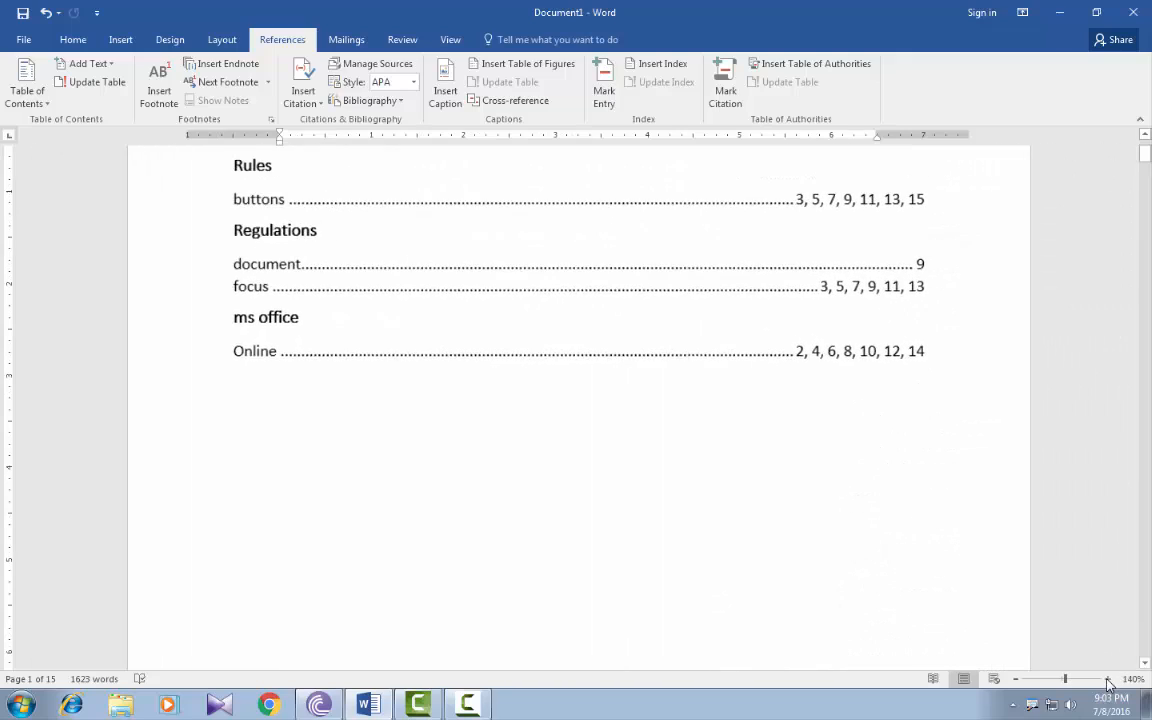
scroll(283, 447, "up", 3)
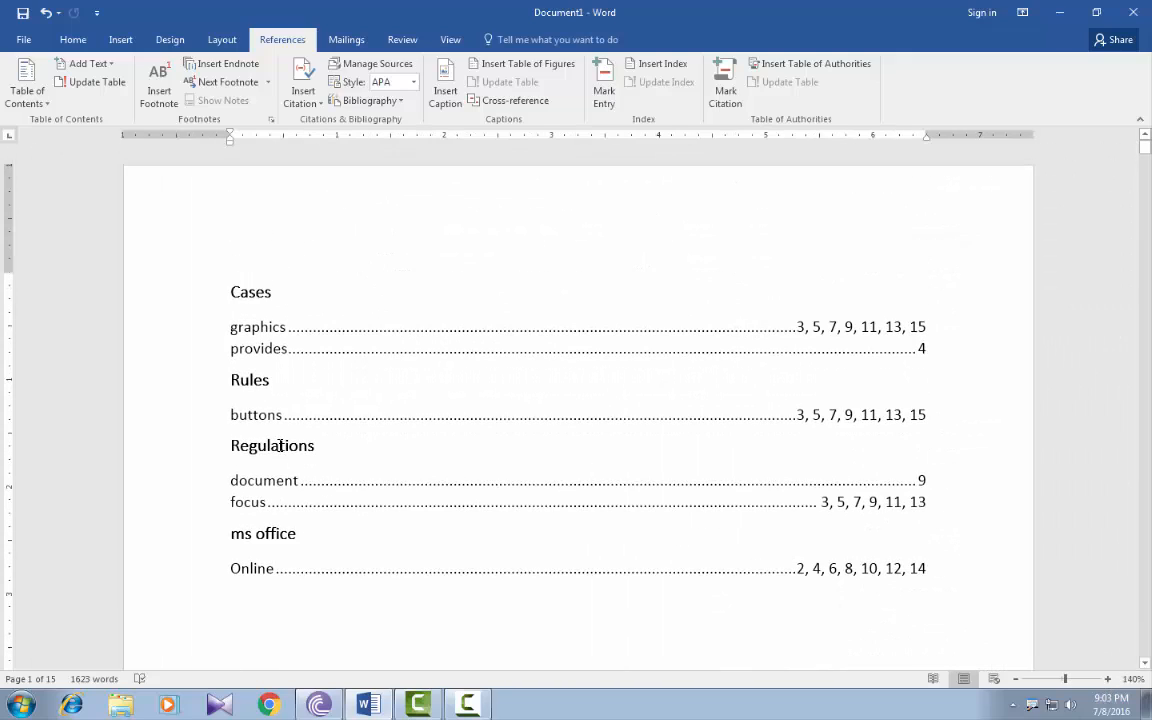
double_click(232, 291)
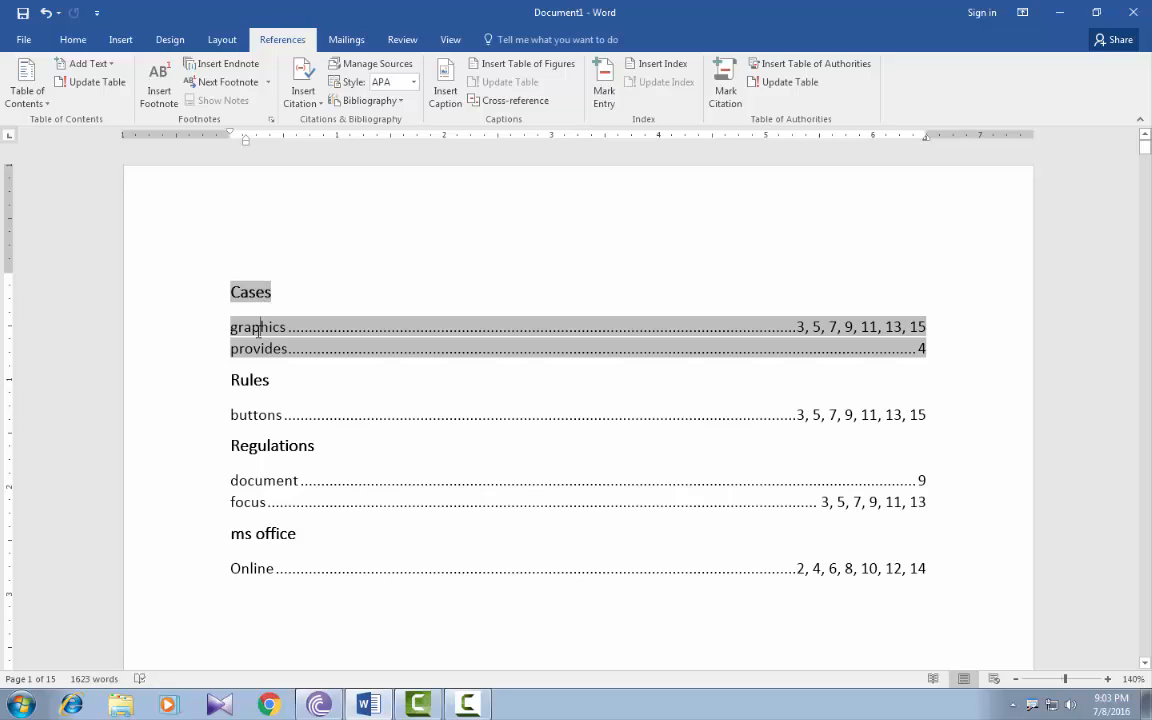
left_click(686, 362)
left_click(800, 326)
double_click(276, 379)
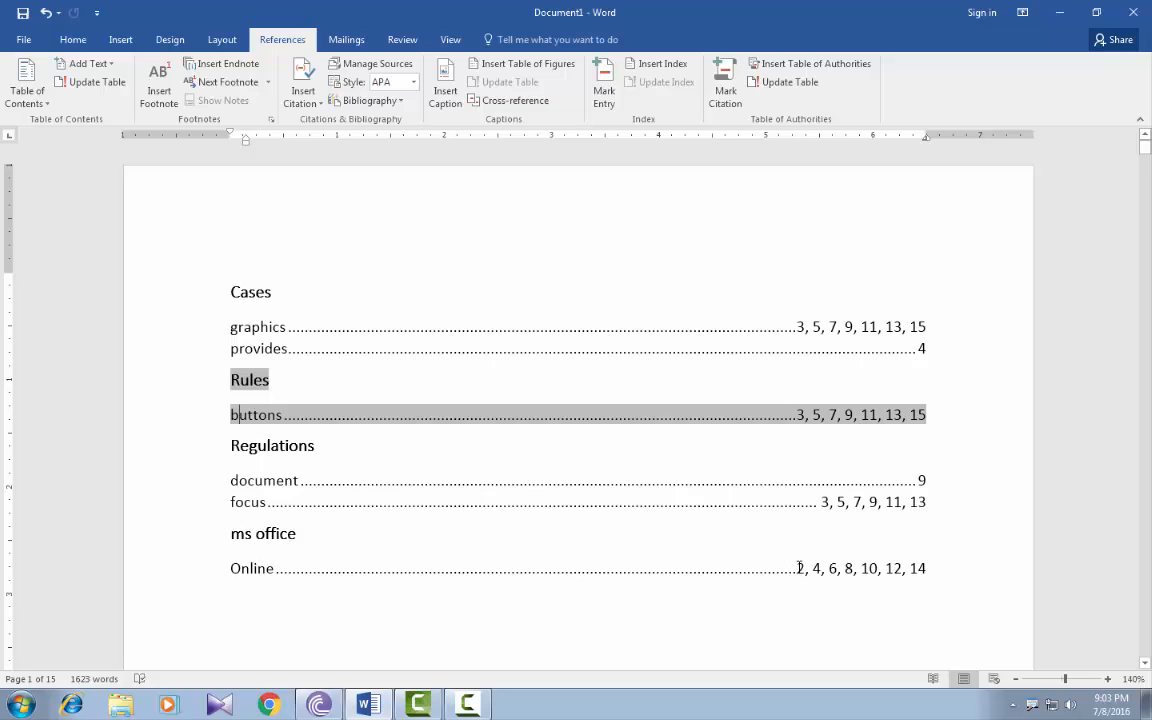
left_click_drag(799, 568, 818, 568)
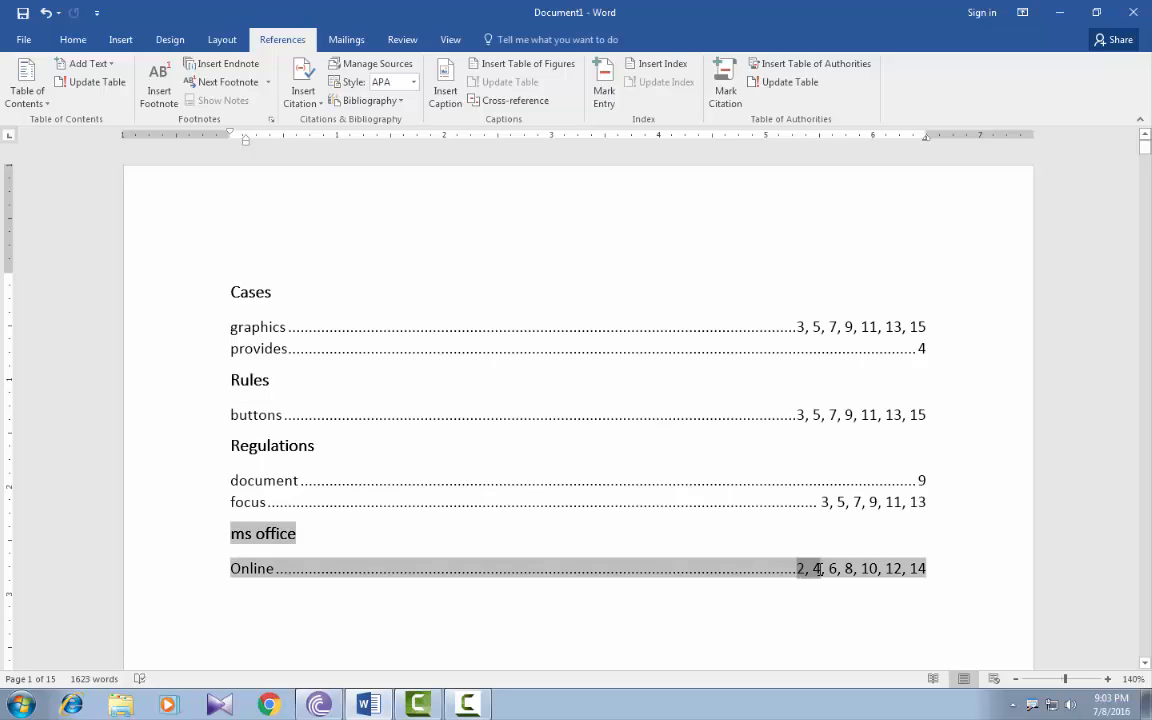
left_click(933, 571)
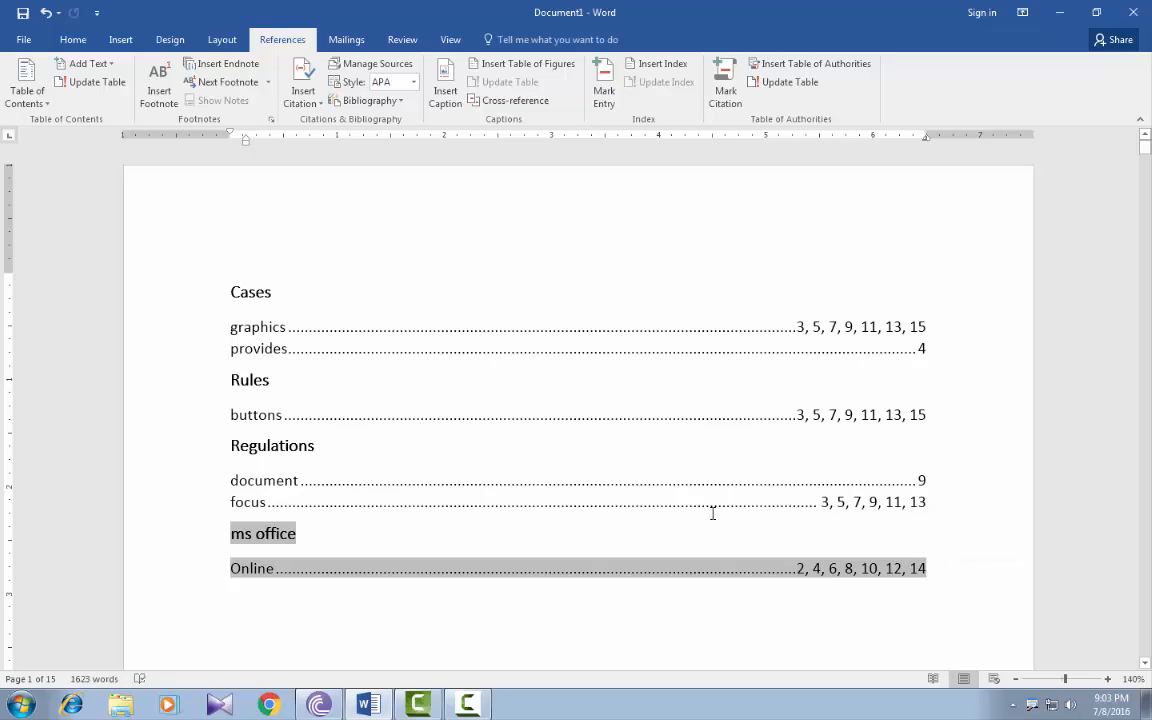